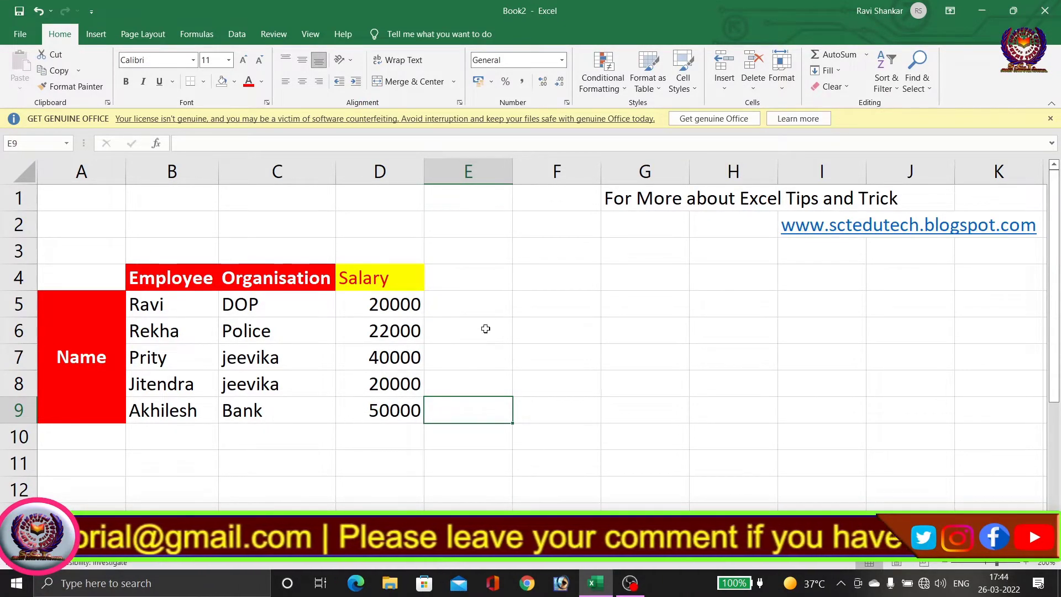
# - Type an equals sign in cell E5, beside the first salary, to begin a formula
pyautogui.click(482, 279)
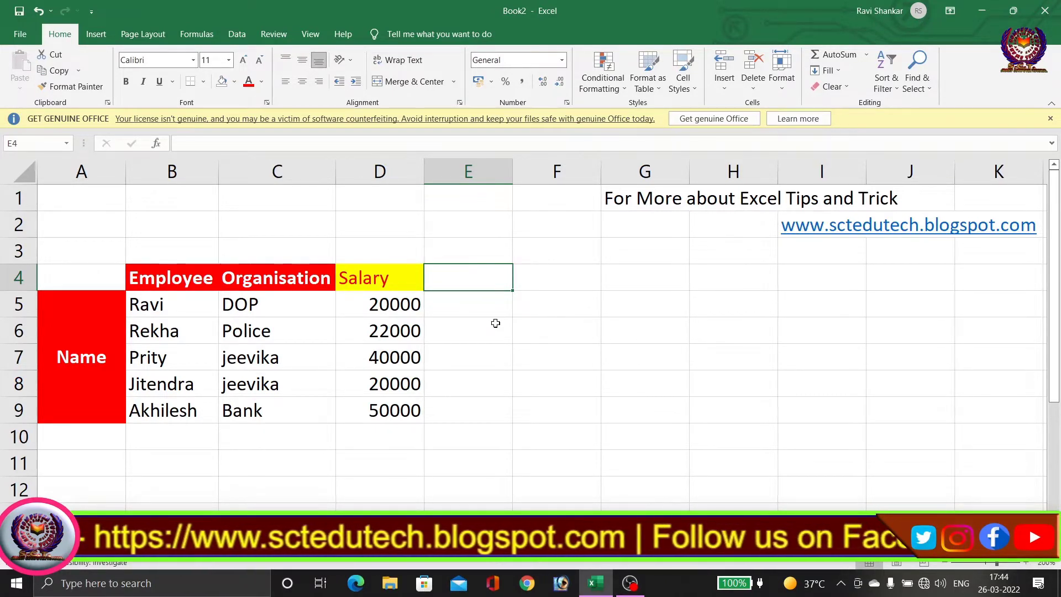
pyautogui.press('Down')
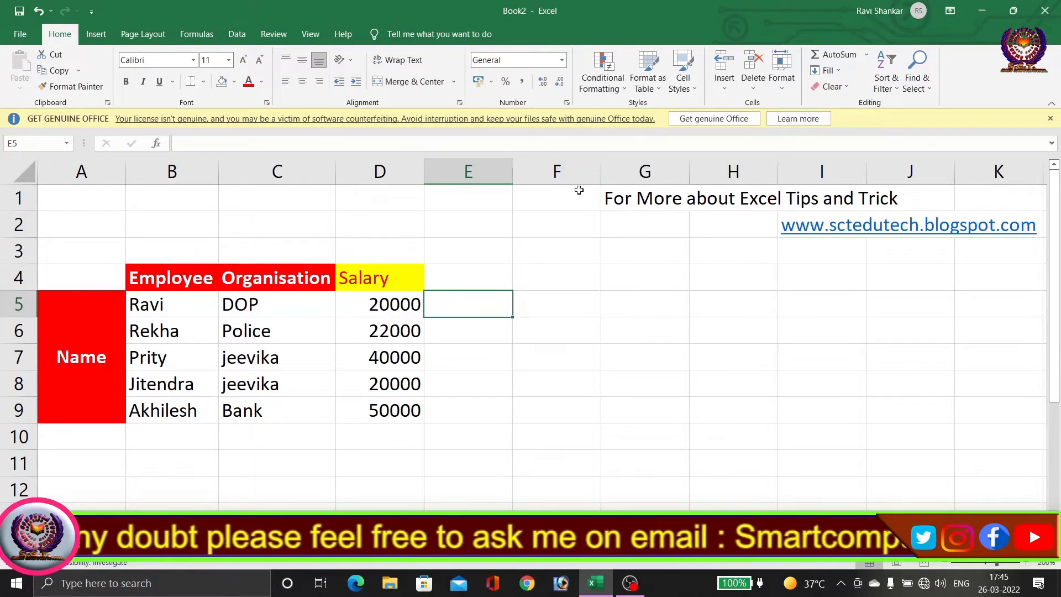
pyautogui.moveTo(578, 194)
pyautogui.mouseDown()
pyautogui.moveTo(702, 225)
pyautogui.moveTo(985, 251)
pyautogui.mouseUp()
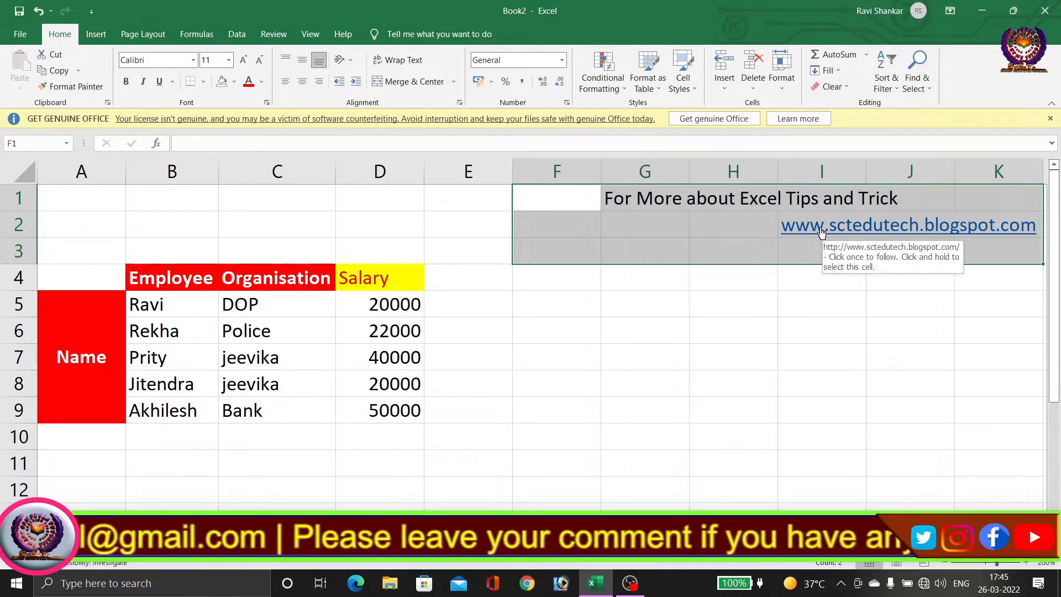
pyautogui.click(533, 283)
pyautogui.click(485, 298)
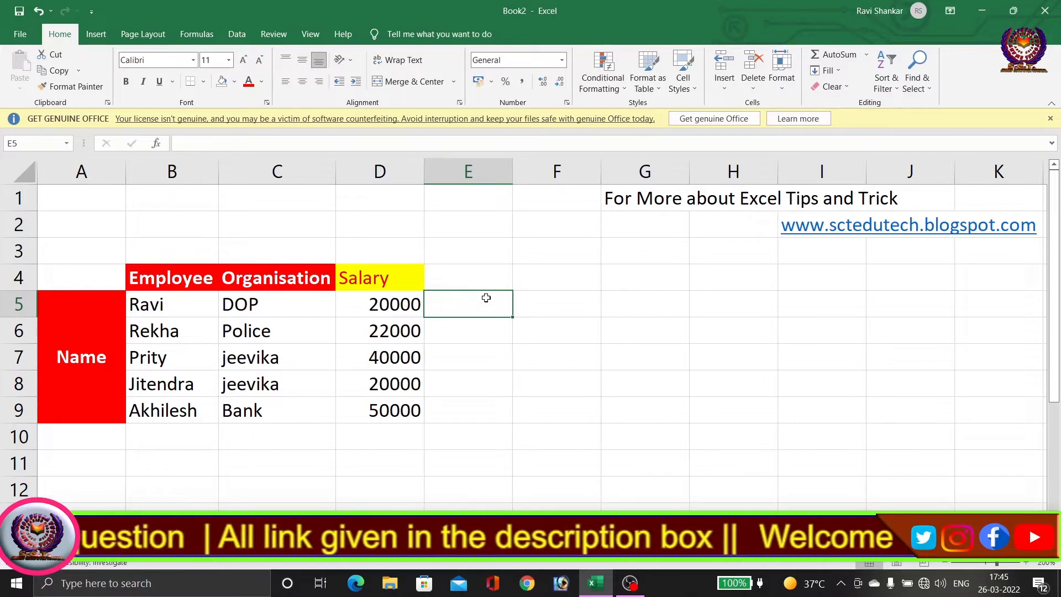
pyautogui.press('Right')
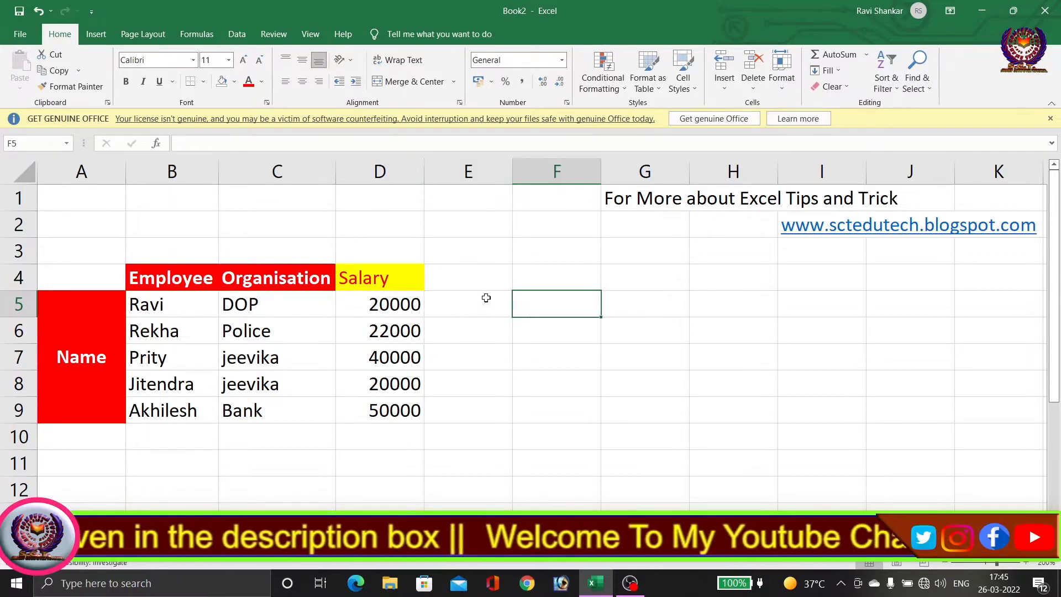
pyautogui.click(486, 298)
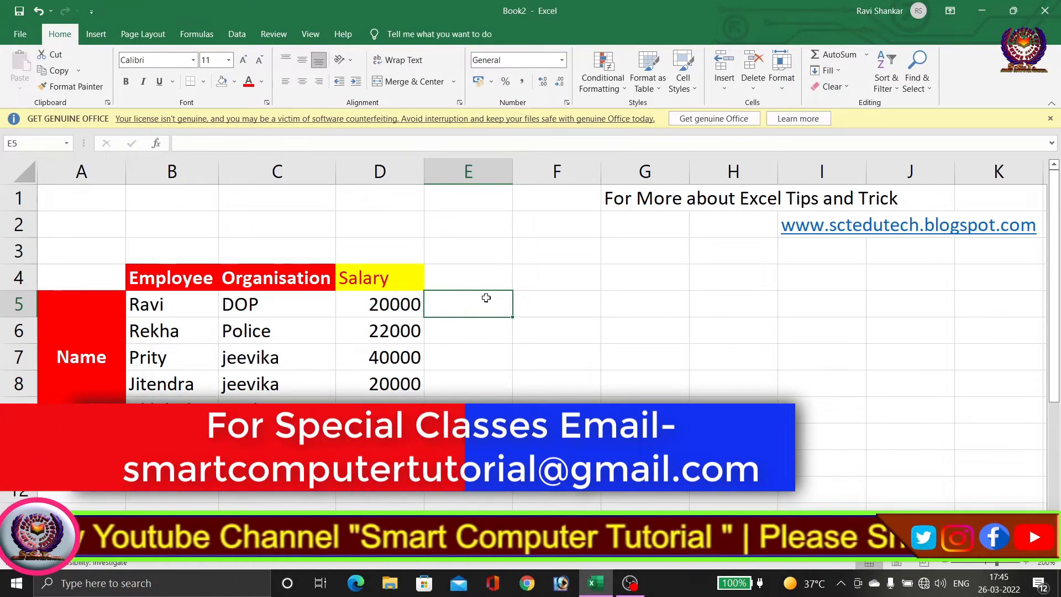
pyautogui.write('=')
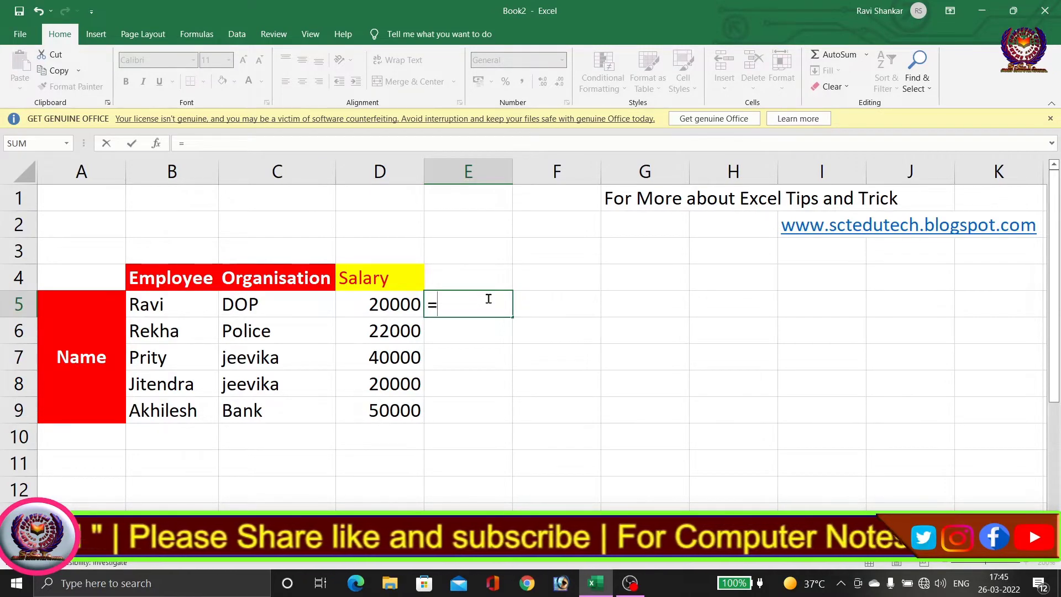
# - Complete E5 as =D5>25000, which returns FALSE for the first salary
pyautogui.click(375, 306)
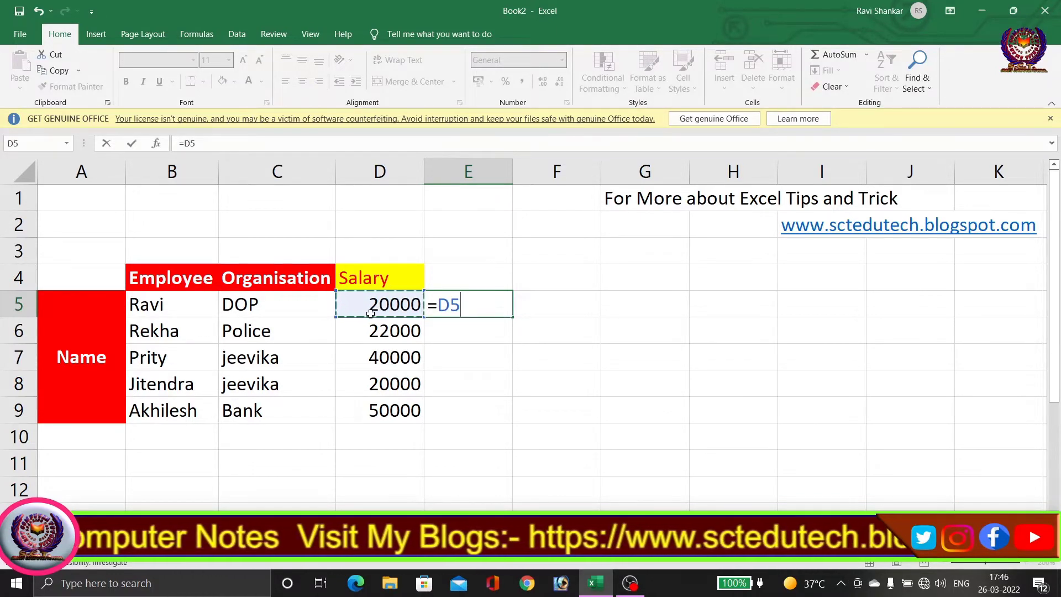
pyautogui.write('>')
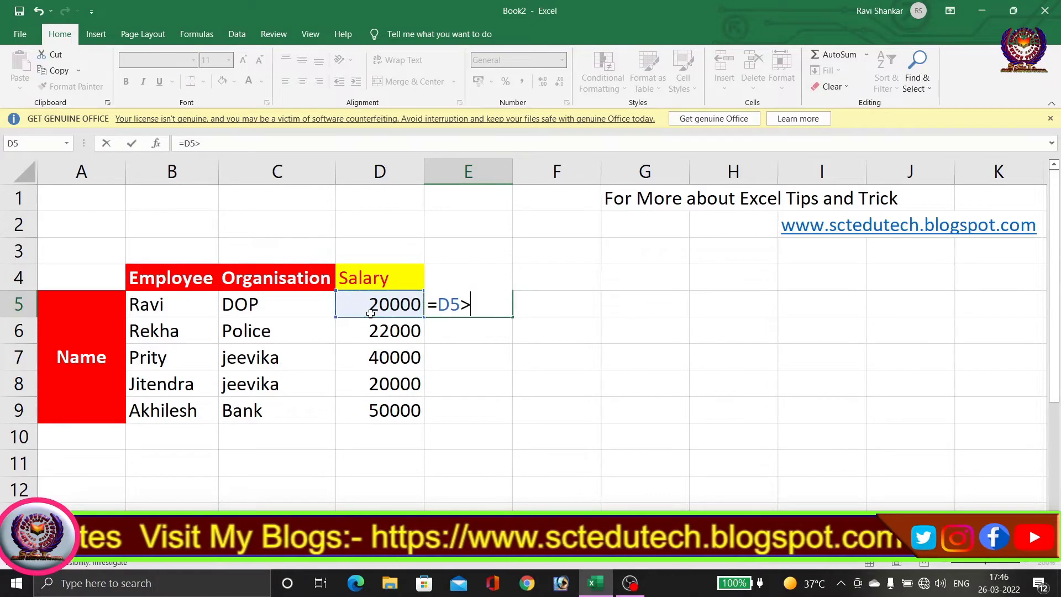
pyautogui.write('250')
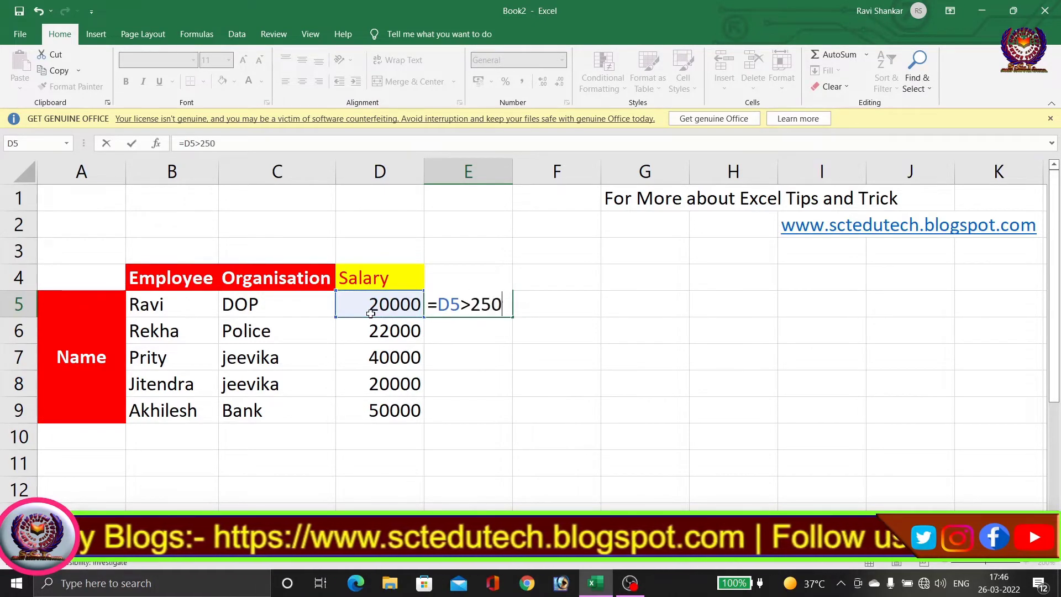
pyautogui.write('00')
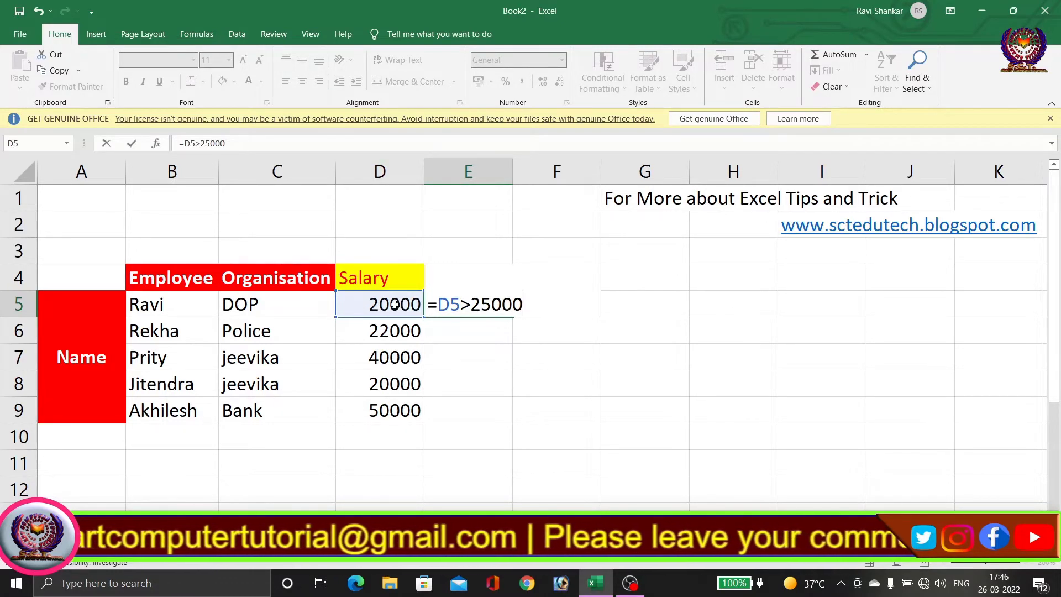
pyautogui.press('Return')
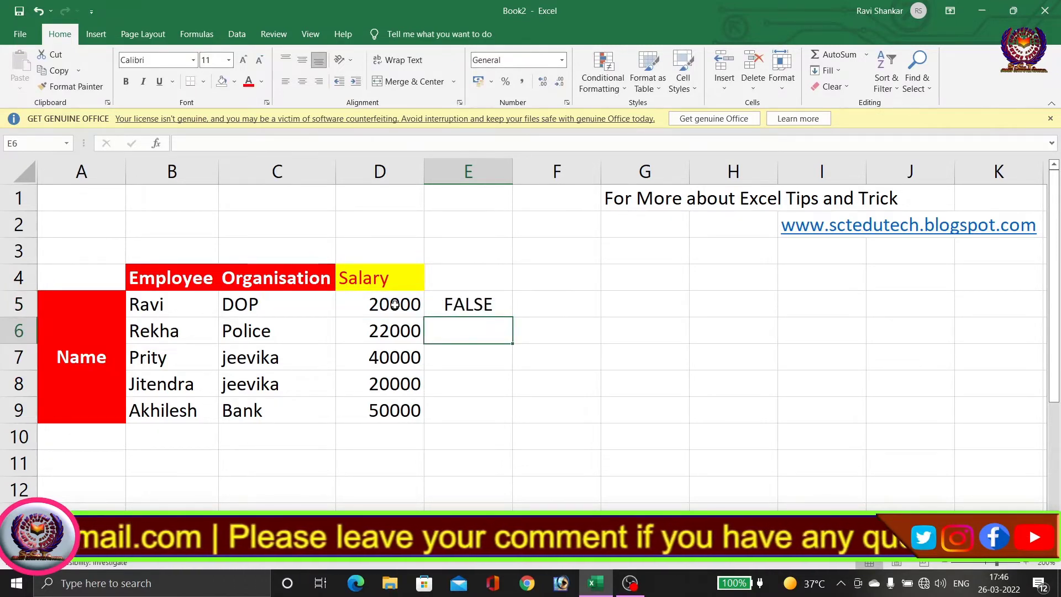
# - Fill the E5 salary test down to E9, giving FALSE, FALSE, TRUE, FALSE, TRUE
pyautogui.click(430, 304)
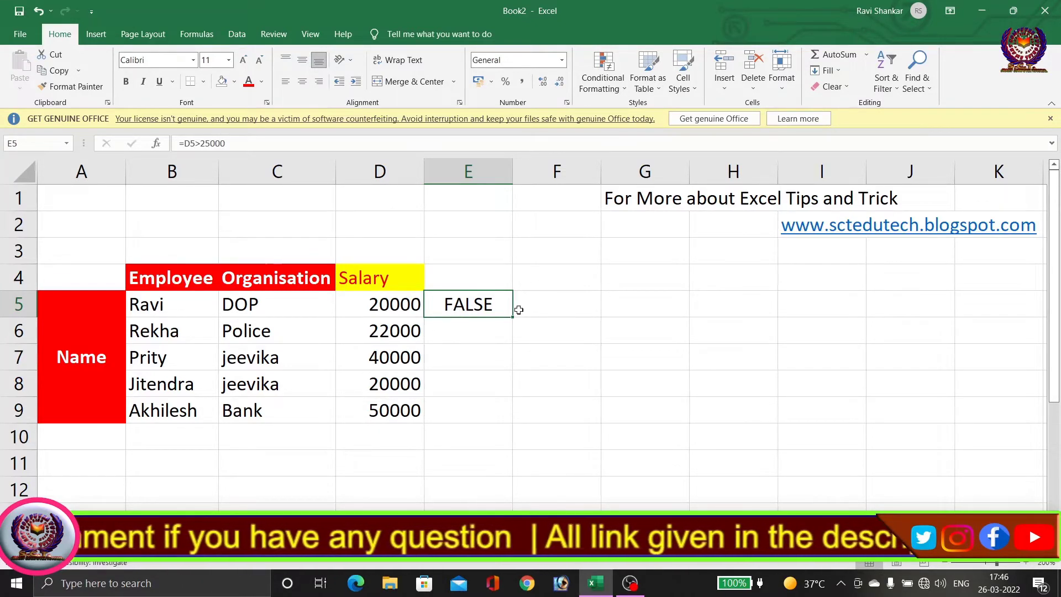
pyautogui.moveTo(513, 318); pyautogui.dragTo(510, 336)
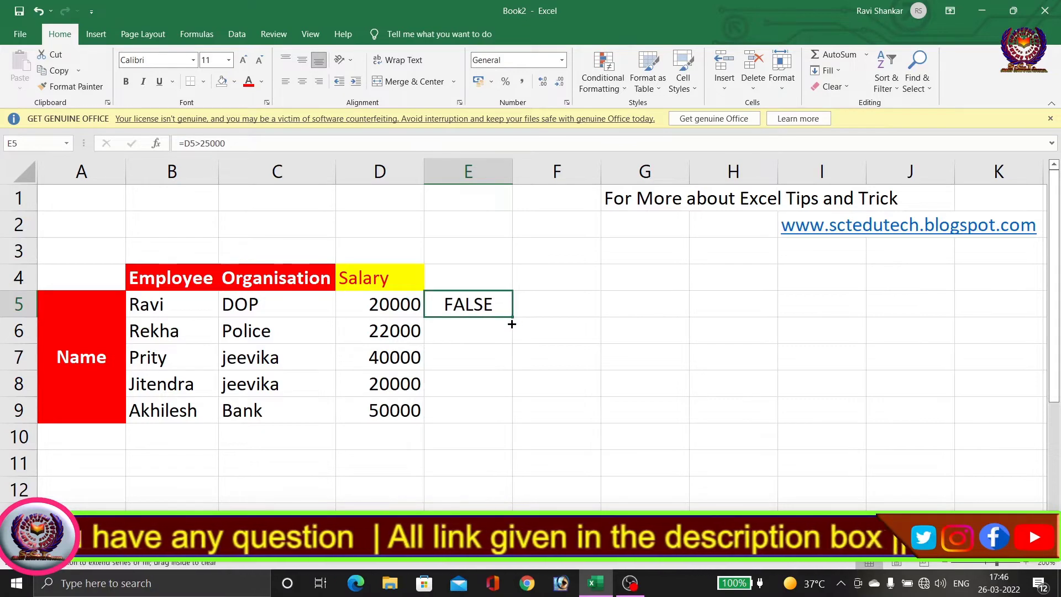
pyautogui.moveTo(509, 338); pyautogui.dragTo(510, 340)
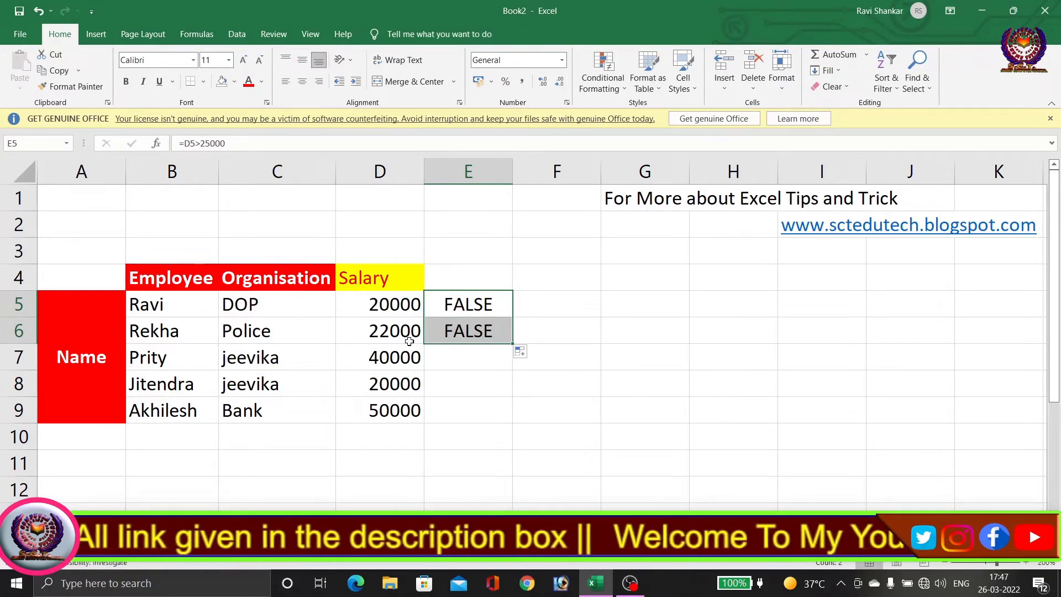
pyautogui.click(434, 340)
pyautogui.click(467, 333)
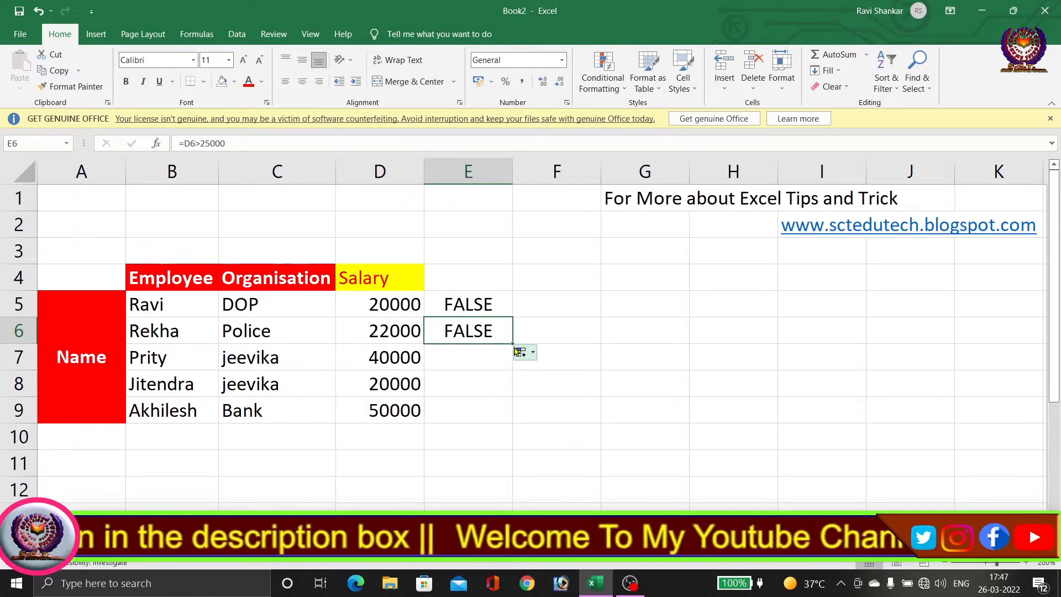
pyautogui.moveTo(516, 341); pyautogui.dragTo(506, 412)
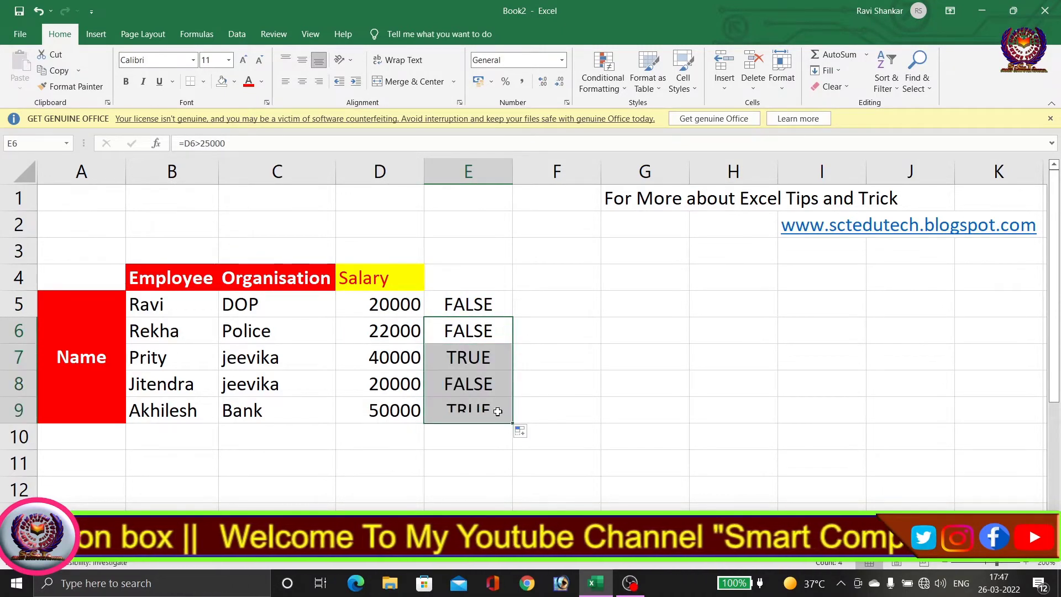
pyautogui.click(475, 360)
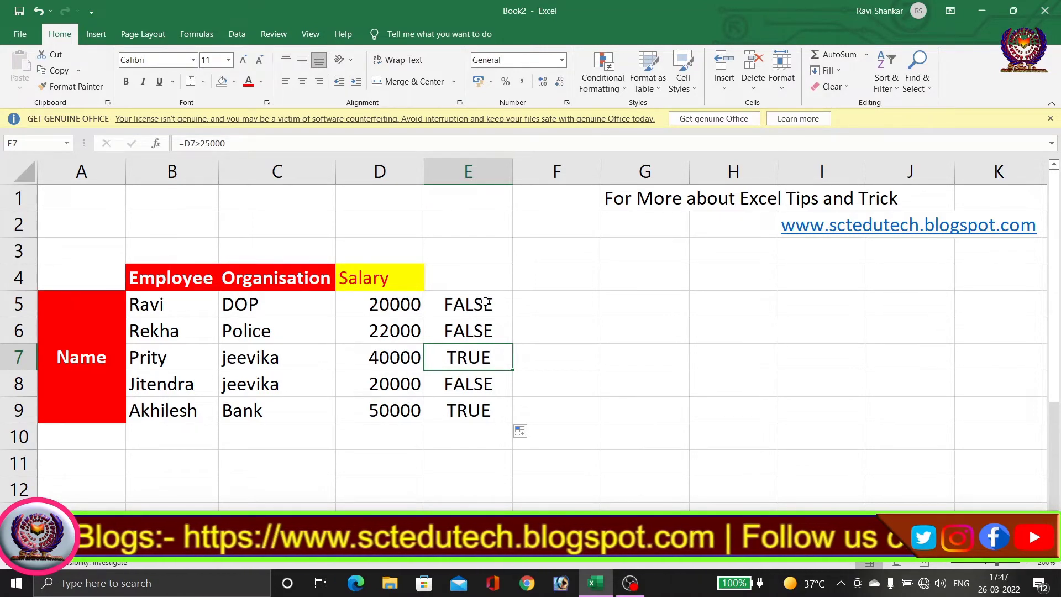
# - Enter TRUE in G5 and FALSE in G6
pyautogui.click(485, 303)
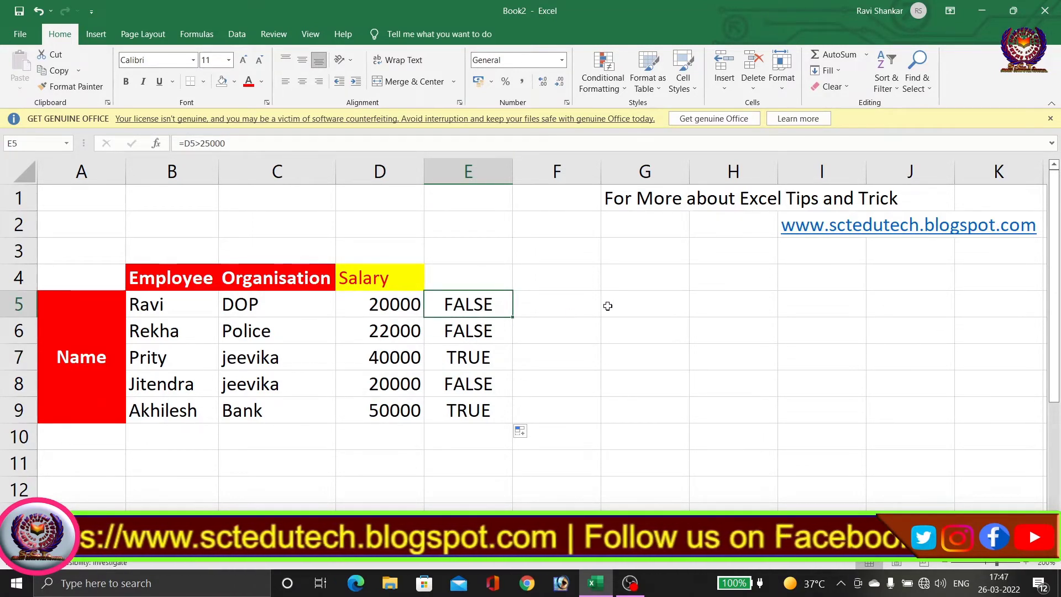
pyautogui.click(629, 303)
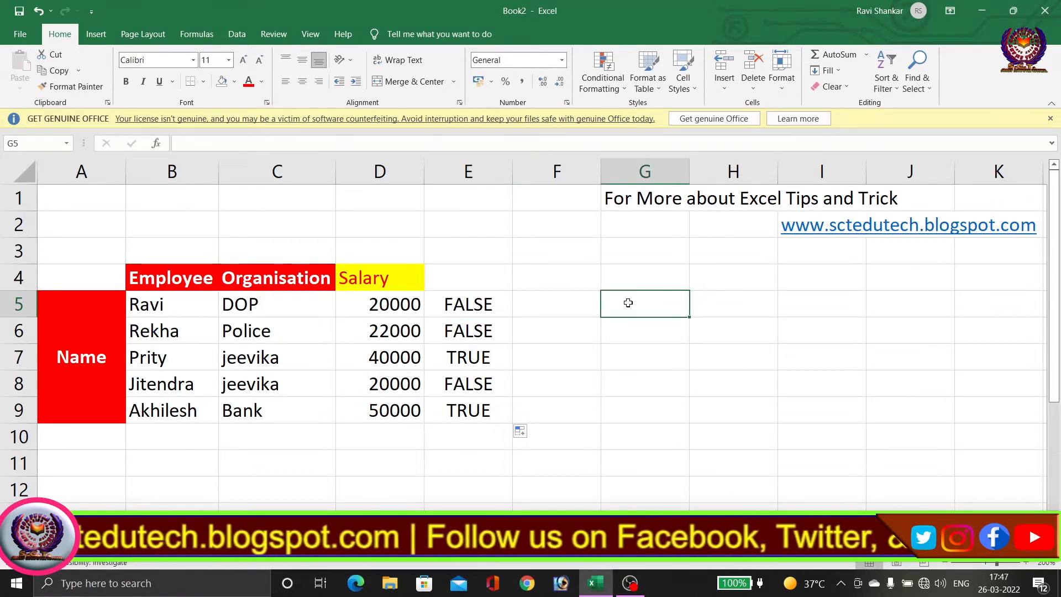
pyautogui.write('T')
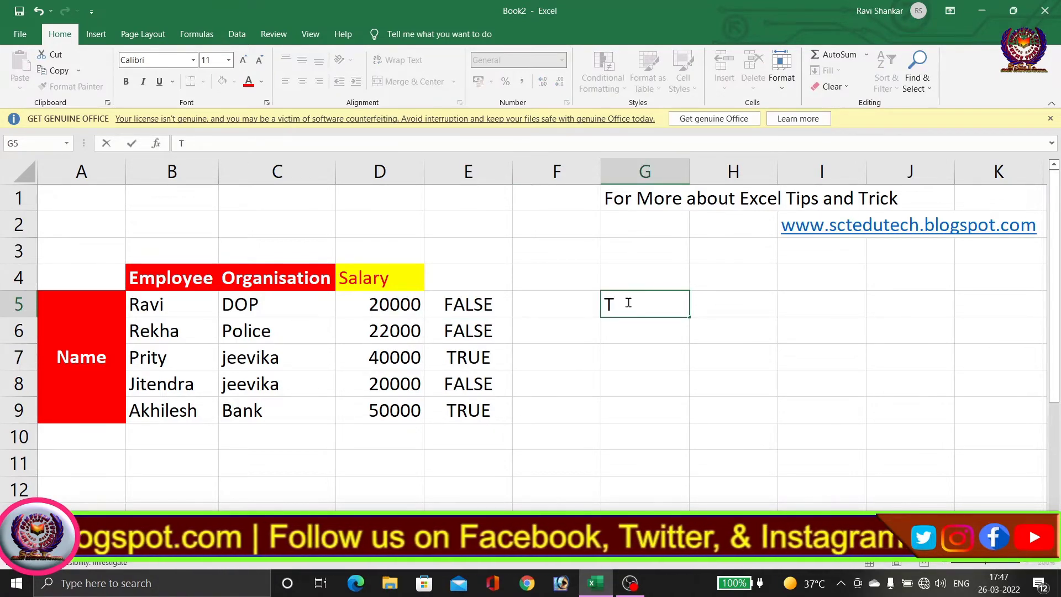
pyautogui.write('rue')
pyautogui.press('Return')
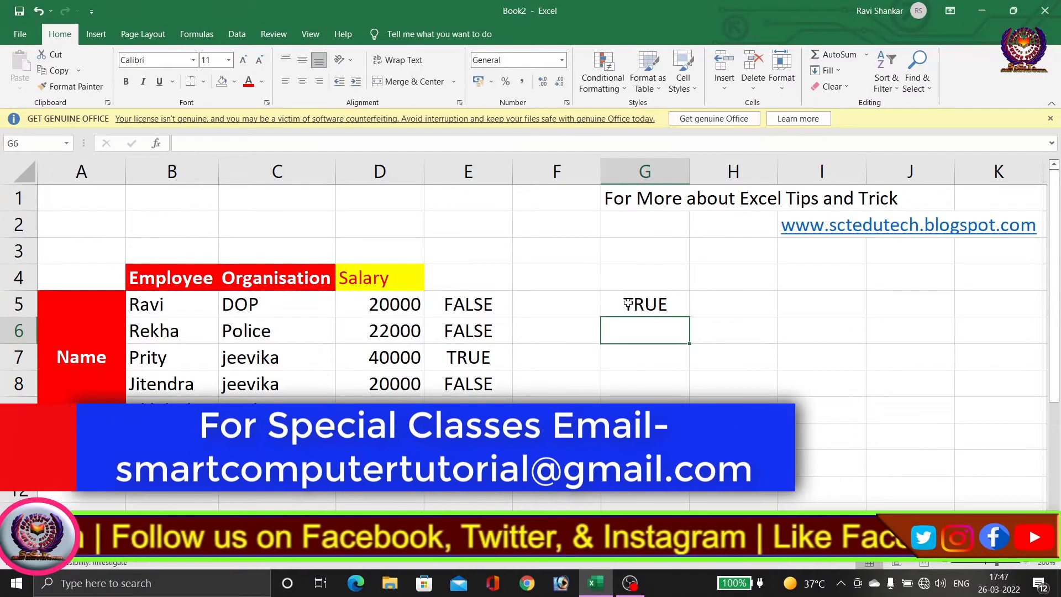
pyautogui.write('fa')
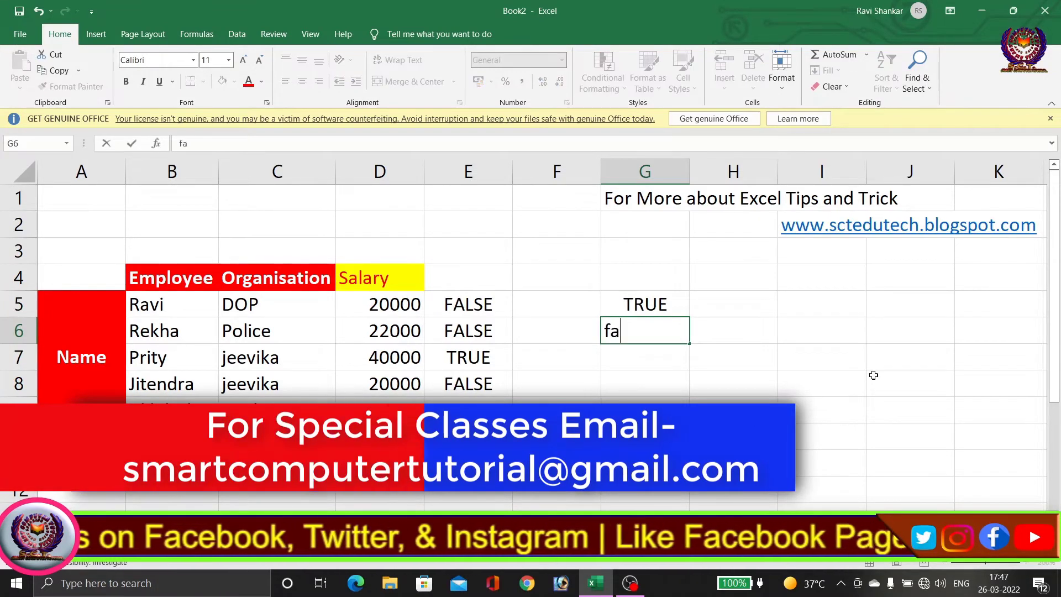
pyautogui.write('lse')
pyautogui.press('Return')
# - Enter their numeric equivalents 1 and 0 in H5 and H6
pyautogui.press('Up')
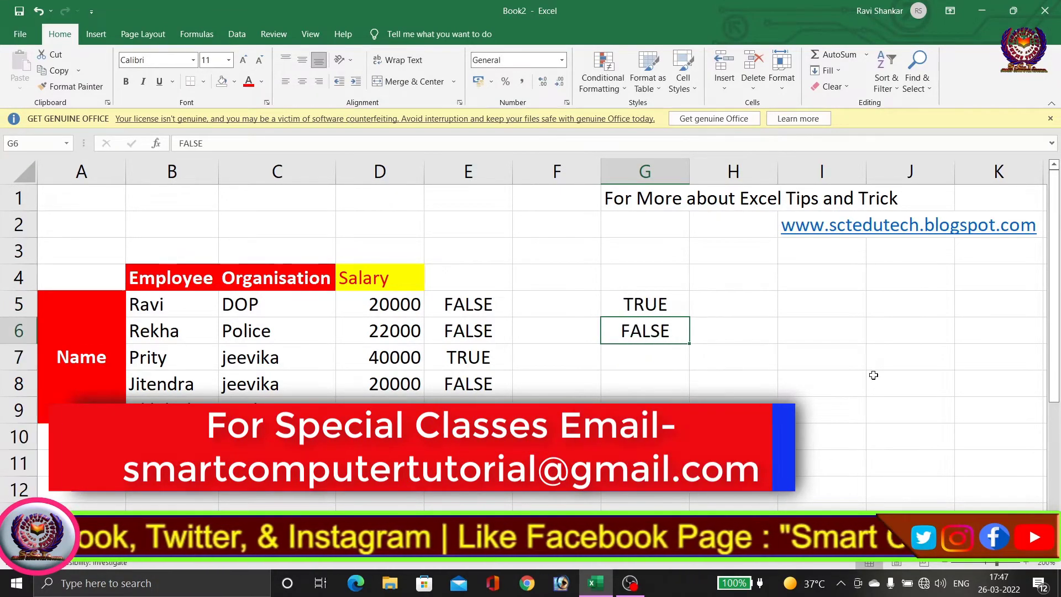
pyautogui.press('Up')
pyautogui.press('Right')
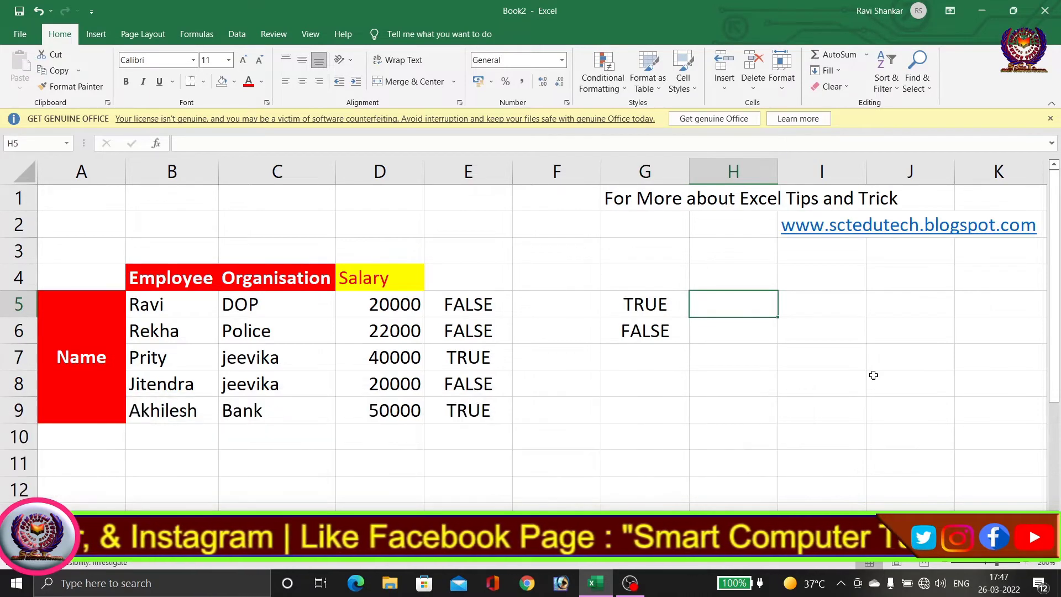
pyautogui.write('1')
pyautogui.press('Return')
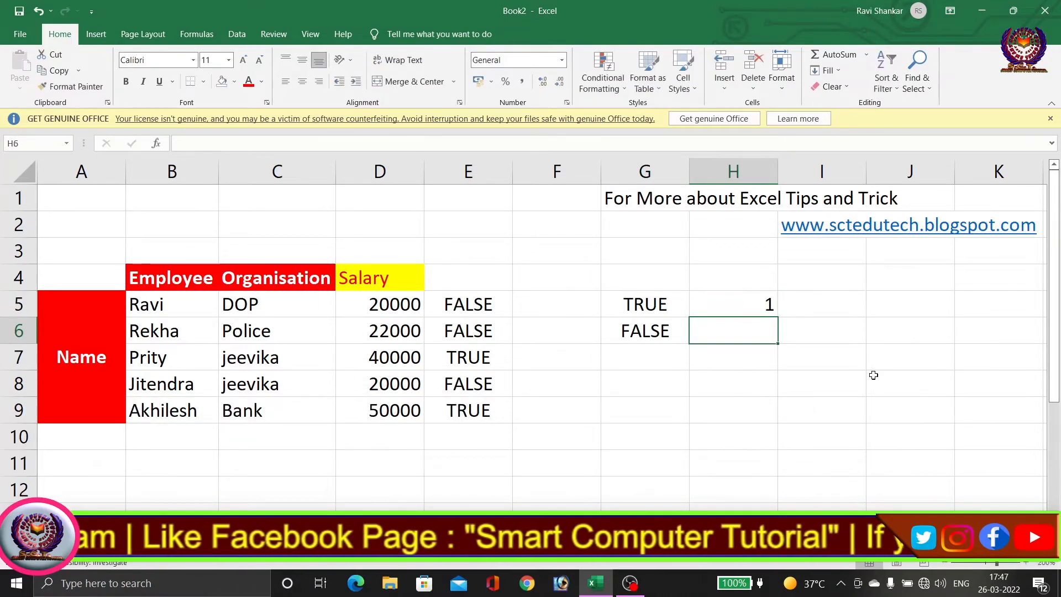
pyautogui.write('0')
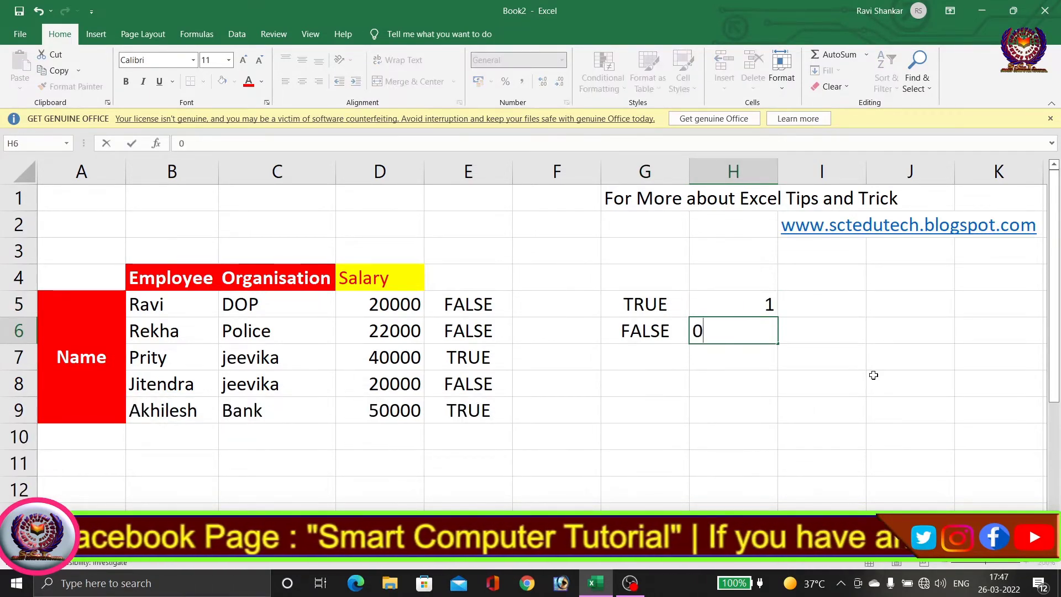
pyautogui.press('Return')
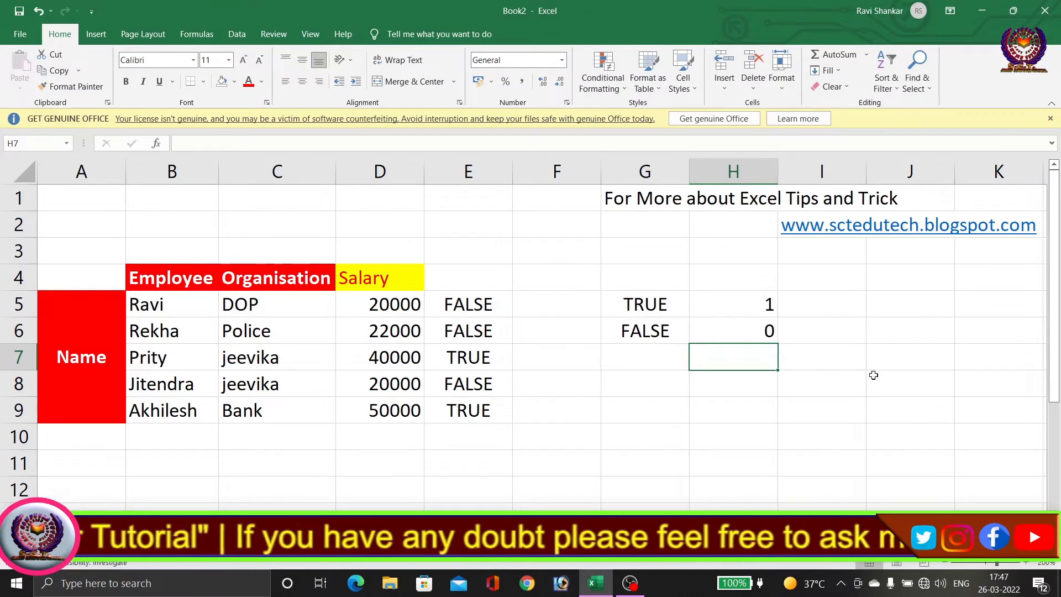
# - Enter =E5+E6 in F8 to add the two FALSE results
pyautogui.click(561, 383)
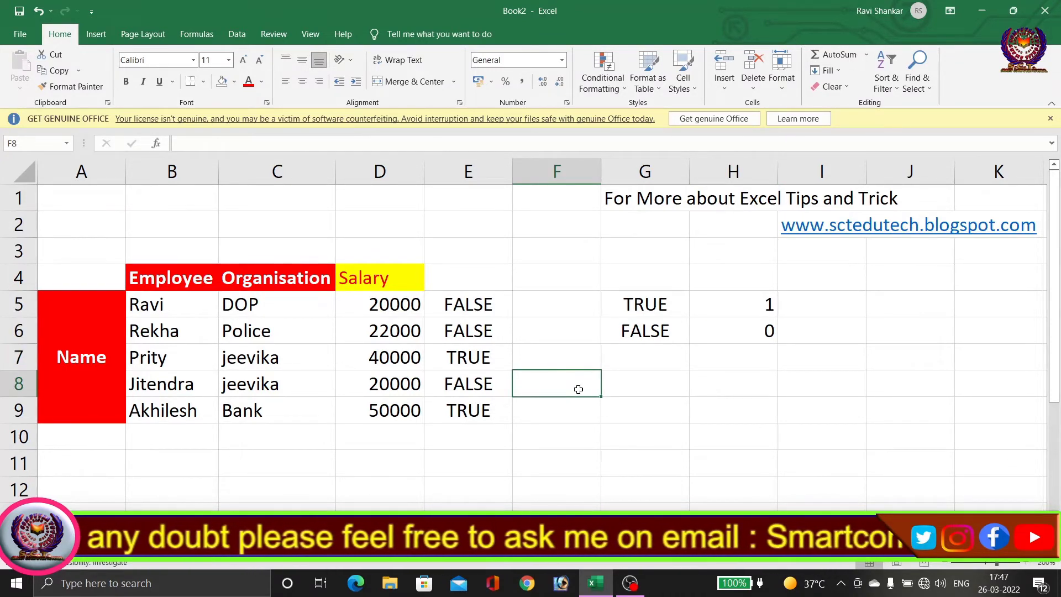
pyautogui.write('=')
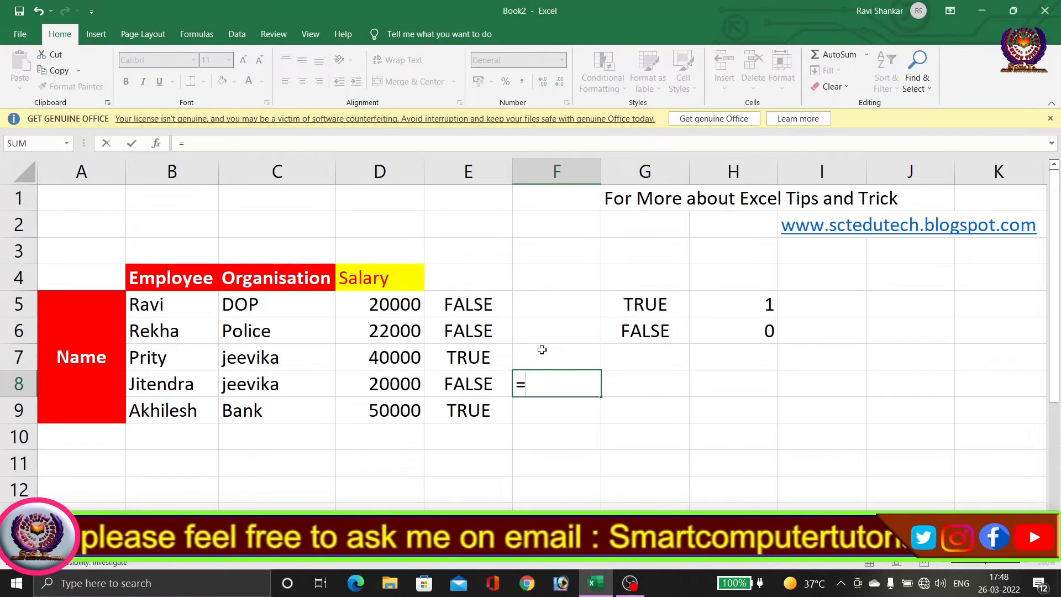
pyautogui.click(469, 302)
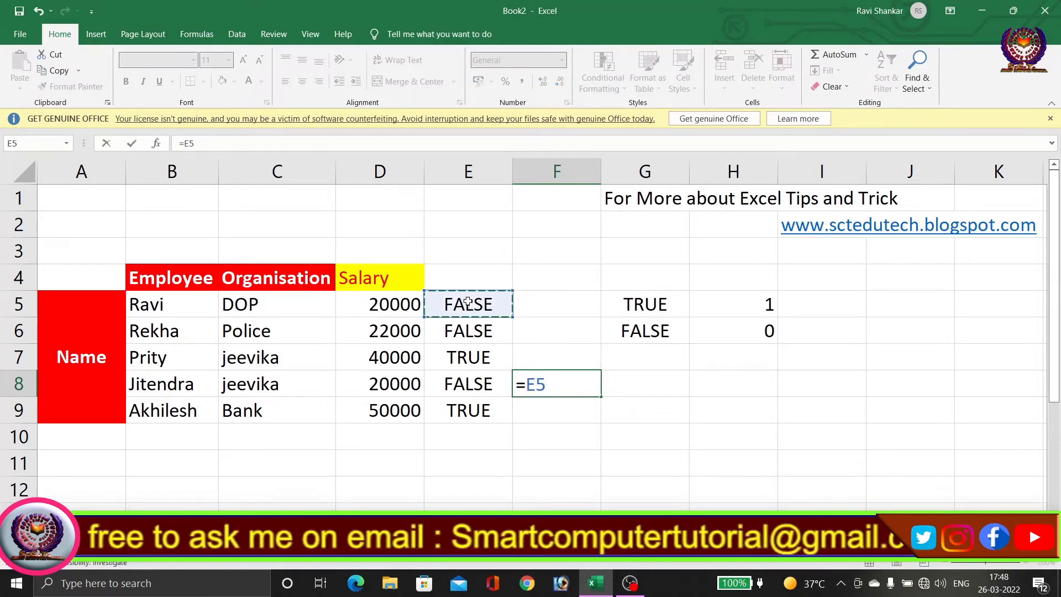
pyautogui.write('=')
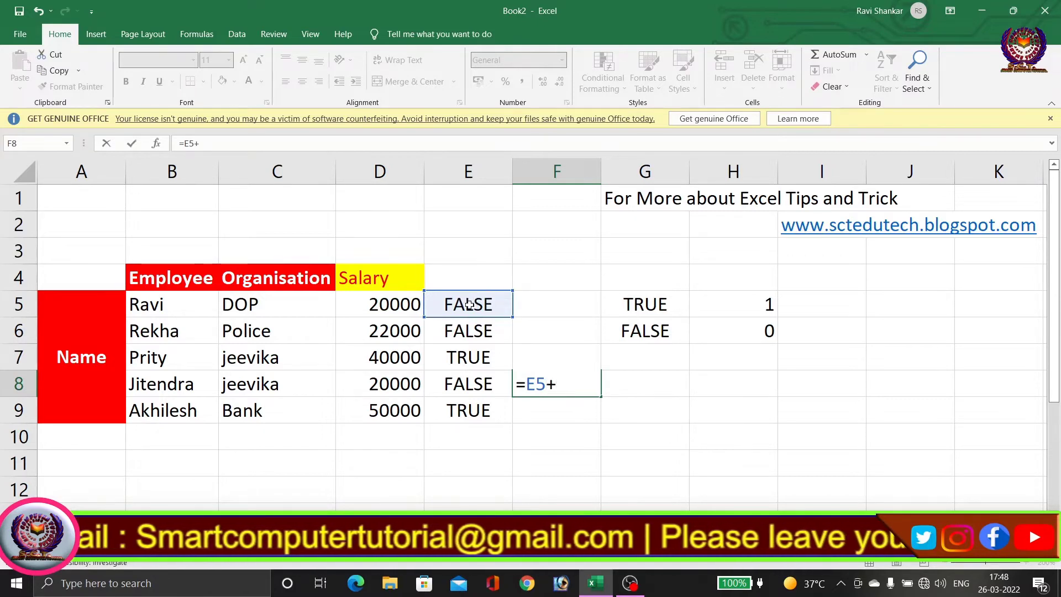
pyautogui.click(462, 335)
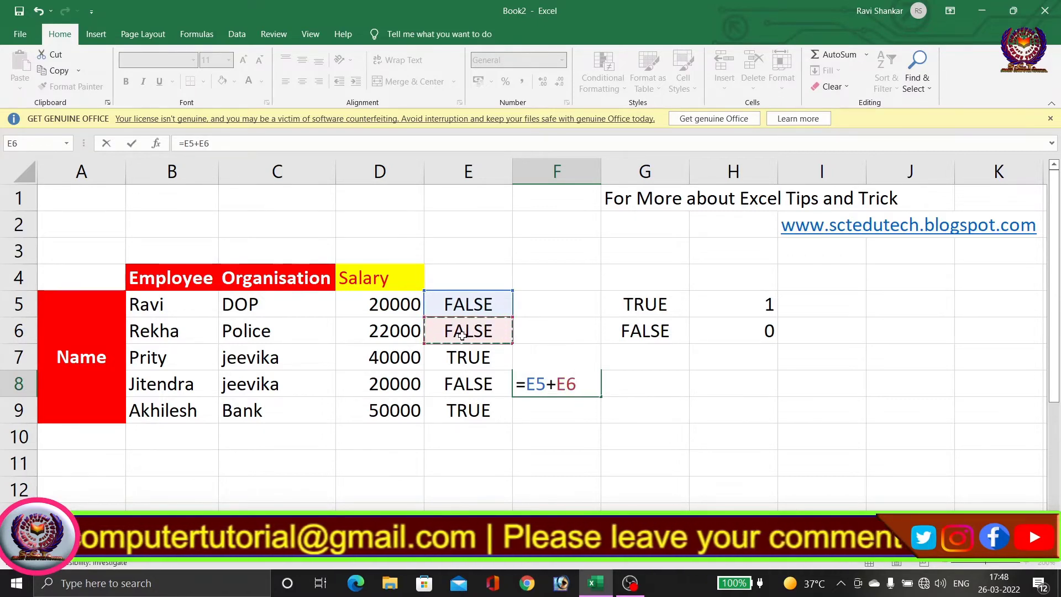
pyautogui.press('Return')
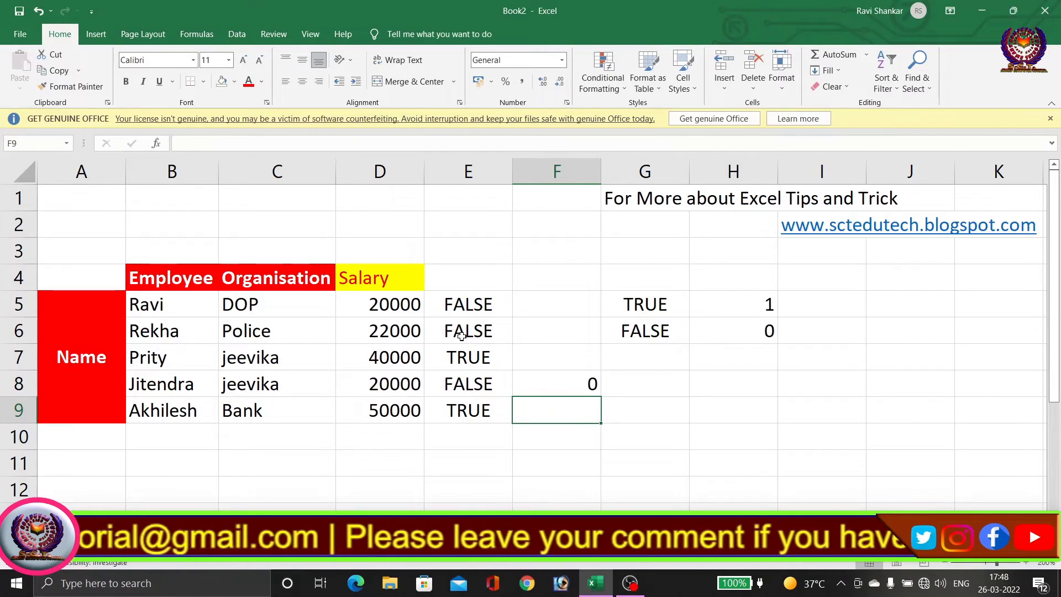
# - Review F8's formula and compare its 0 with the FALSE = 0 key in G6:H6
pyautogui.press('Up')
pyautogui.press('F2')
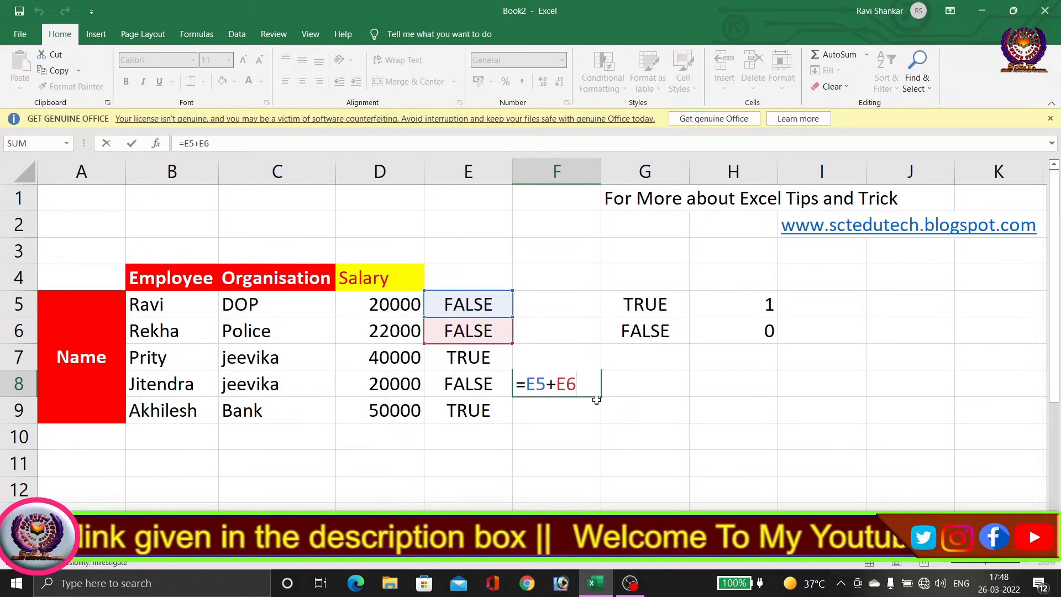
pyautogui.press('Return')
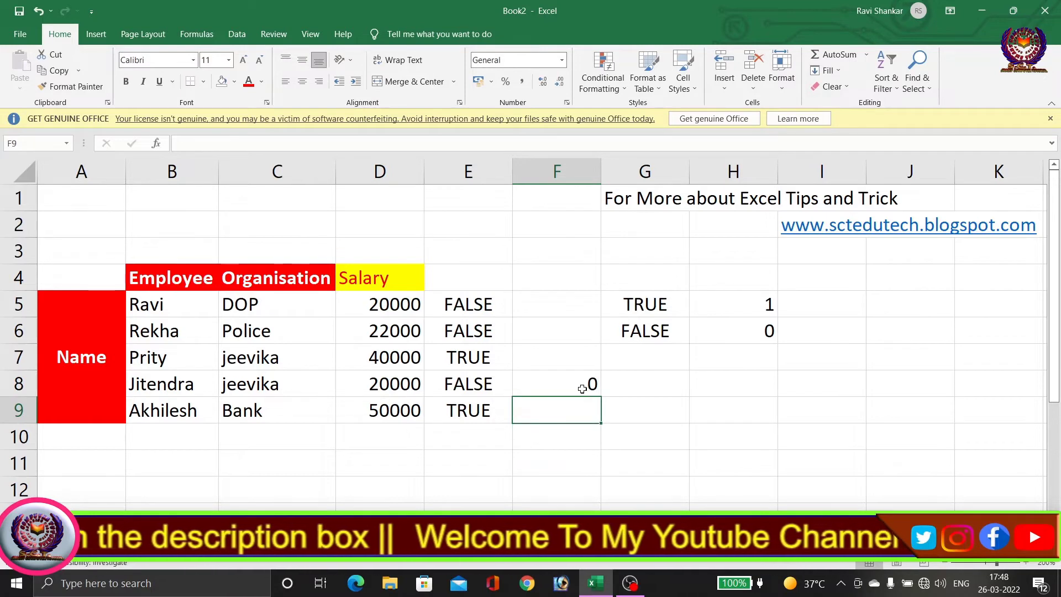
pyautogui.click(579, 391)
pyautogui.click(669, 331)
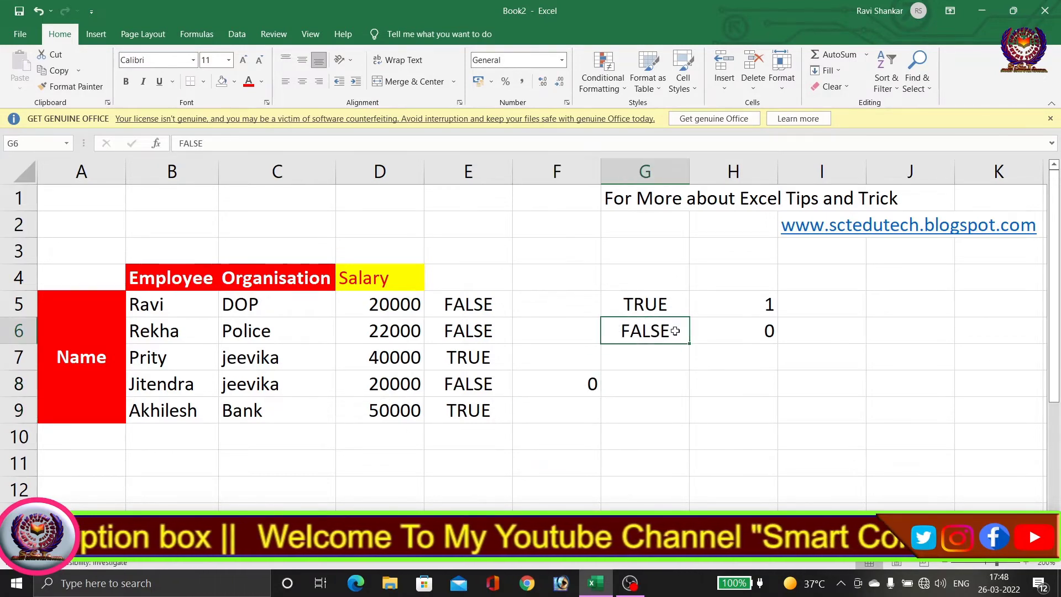
pyautogui.click(760, 329)
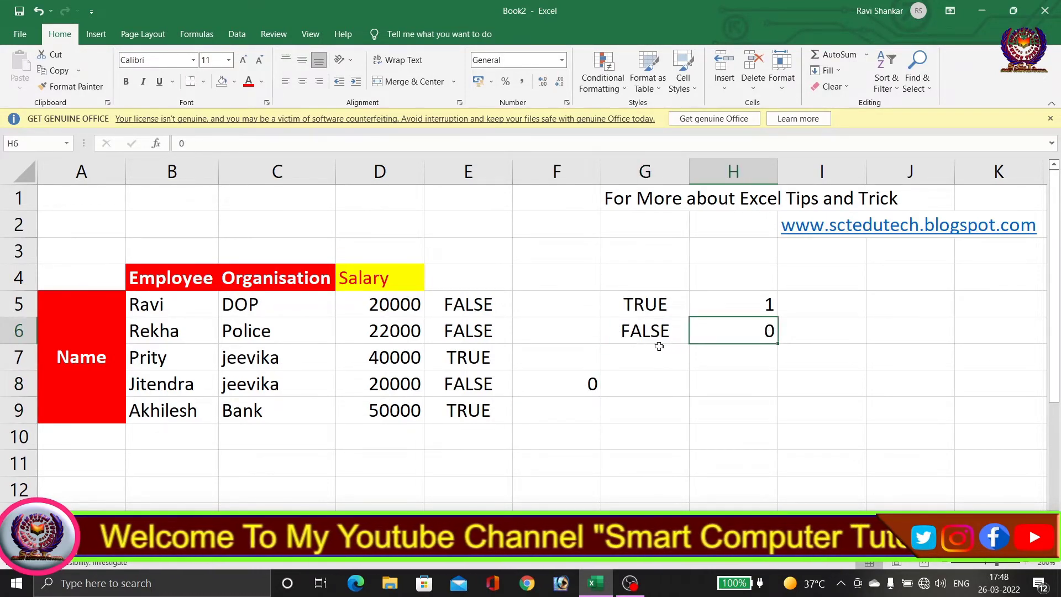
pyautogui.moveTo(491, 330); pyautogui.dragTo(484, 314)
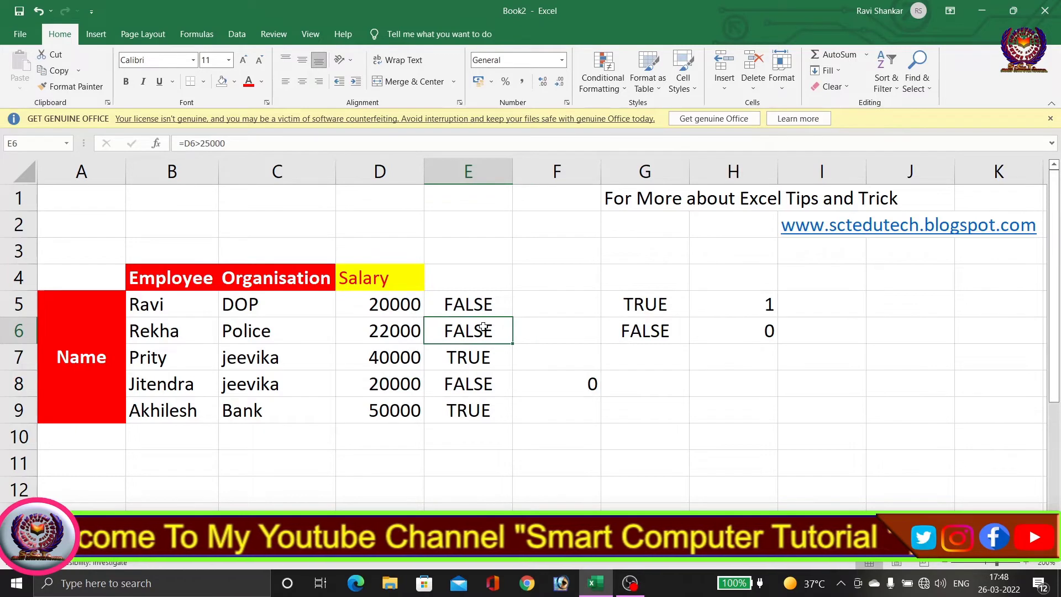
pyautogui.click(572, 389)
# - Enter =E7+E5 in F9, adding TRUE and FALSE to give 1
pyautogui.click(568, 406)
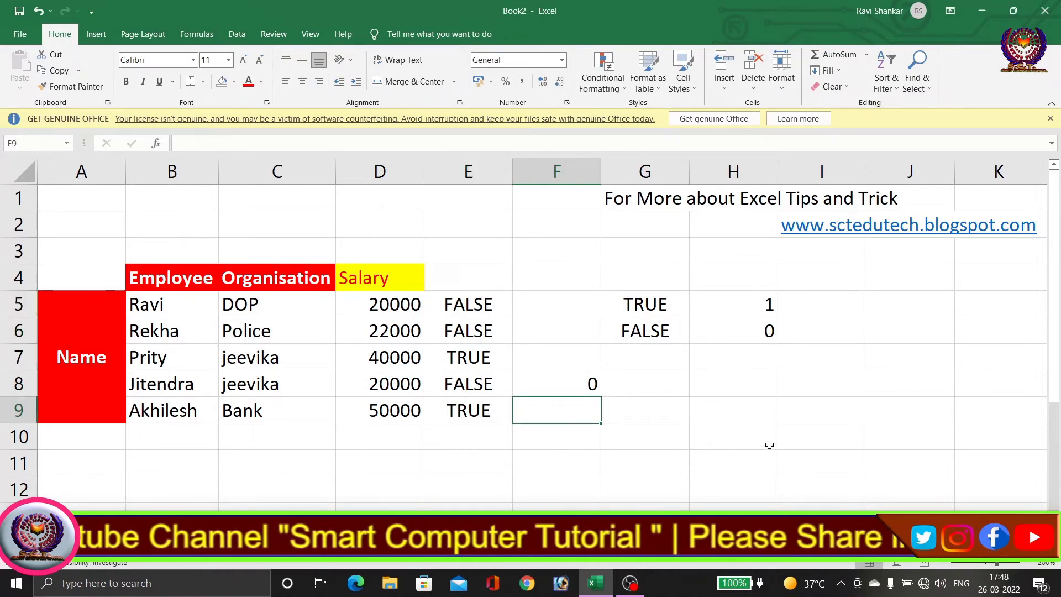
pyautogui.write('=')
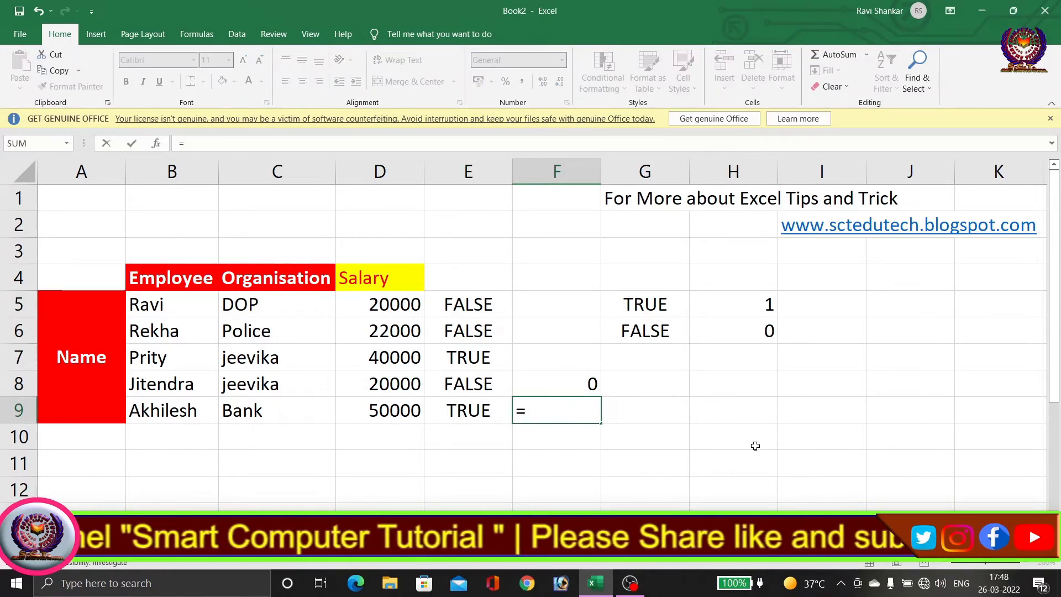
pyautogui.click(480, 358)
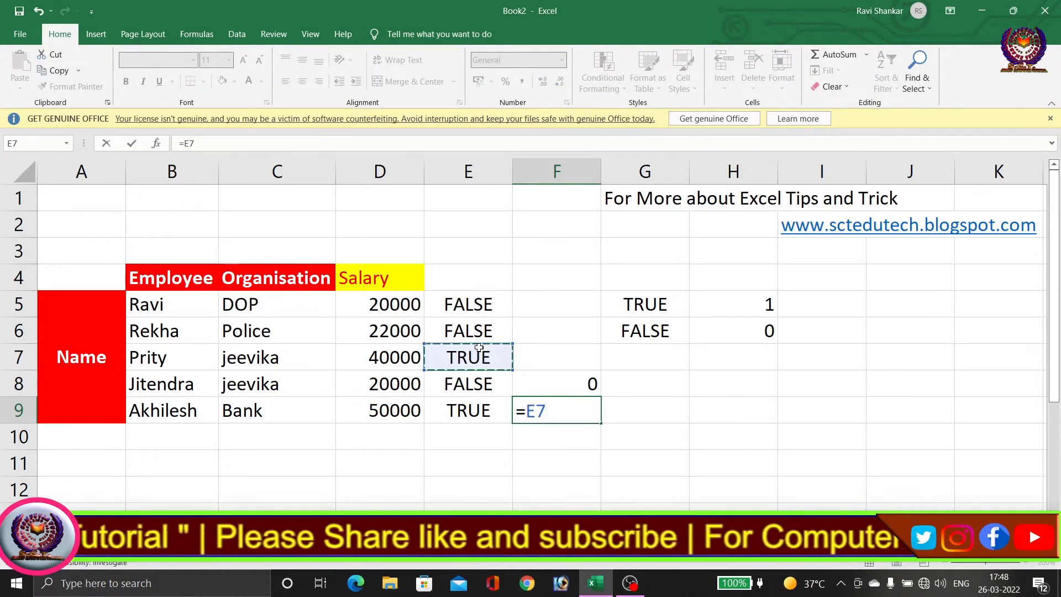
pyautogui.write('+')
pyautogui.click(476, 305)
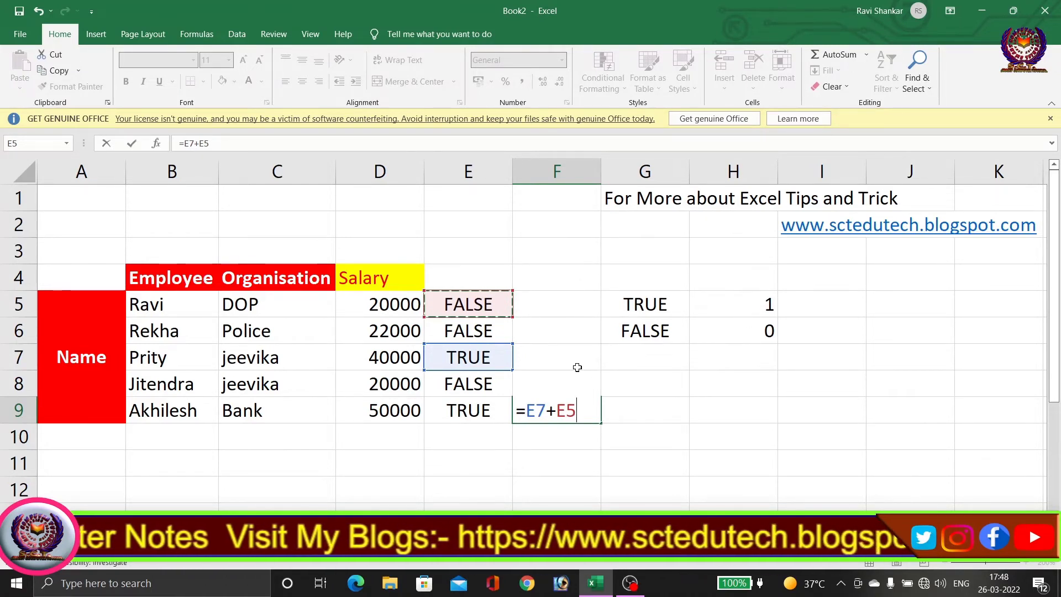
pyautogui.press('Return')
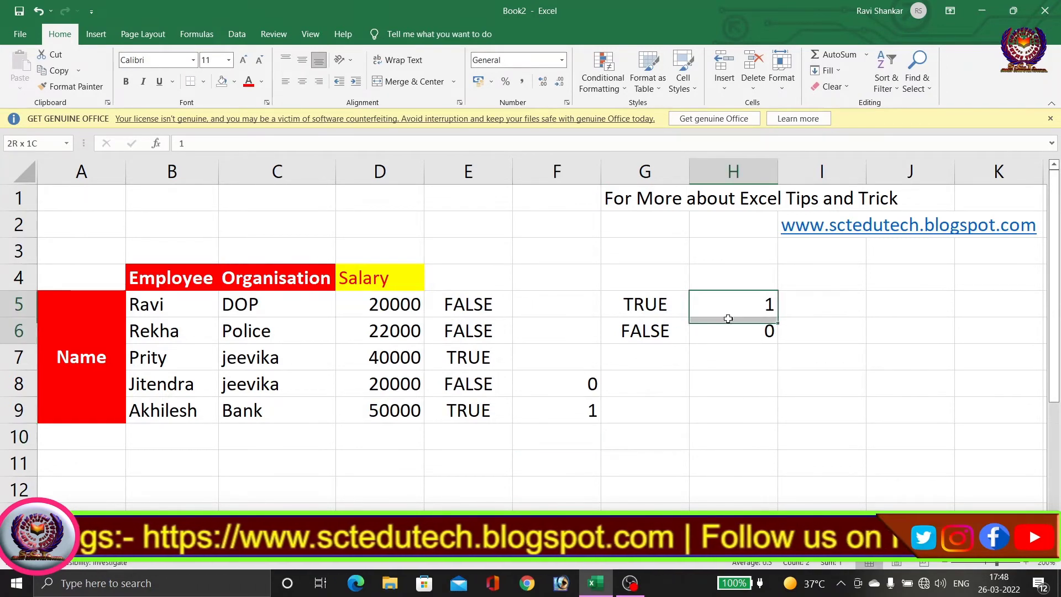
# - Compare the 1 and 0 key values in H5:H6 with the F8:F9 sums
pyautogui.moveTo(724, 316); pyautogui.dragTo(728, 332)
pyautogui.click(565, 390)
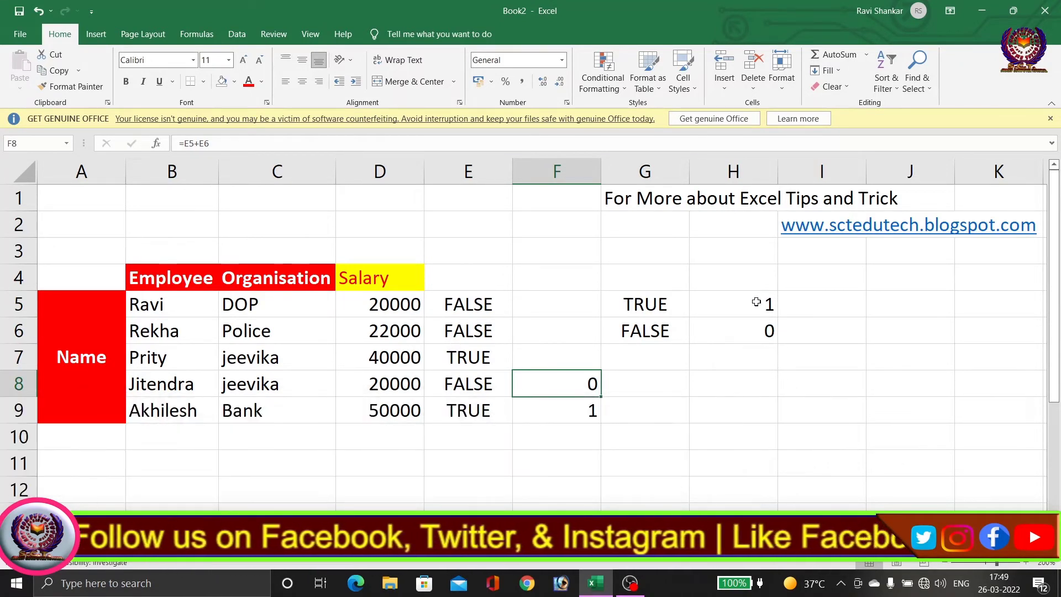
pyautogui.moveTo(752, 304); pyautogui.dragTo(754, 324)
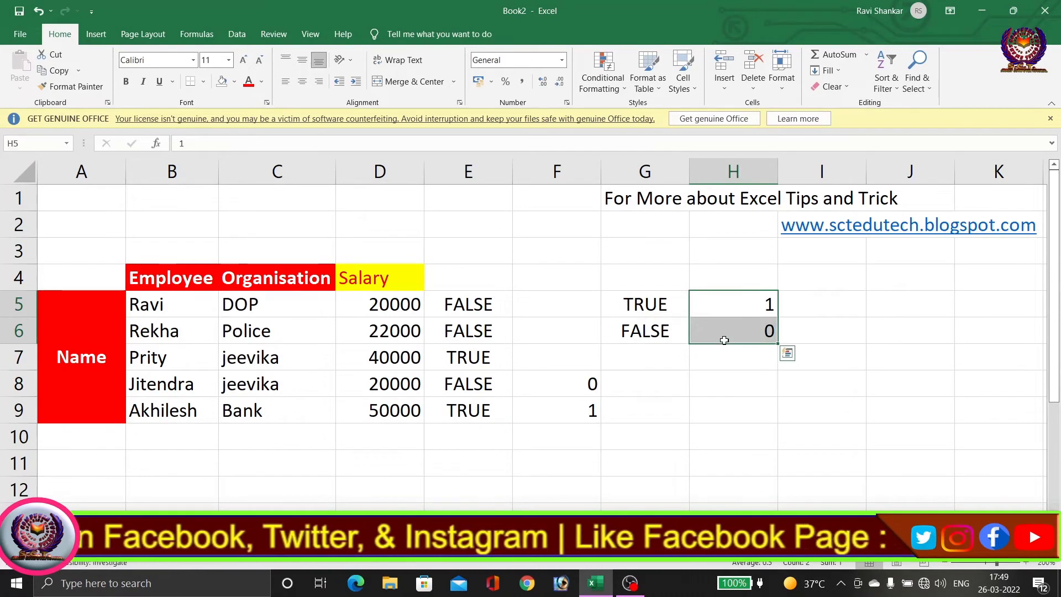
pyautogui.moveTo(573, 391); pyautogui.dragTo(570, 407)
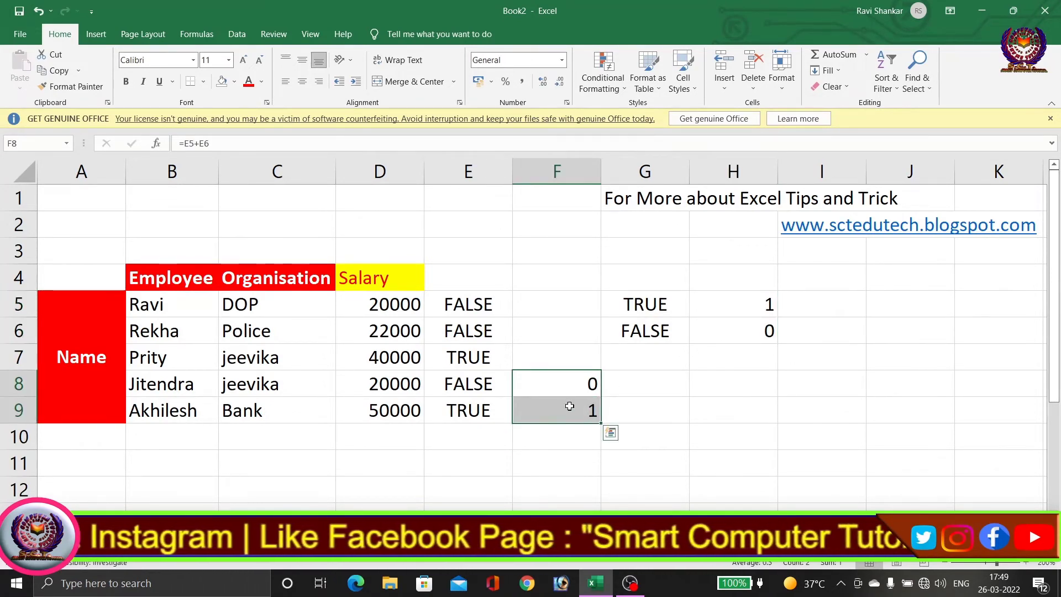
pyautogui.click(550, 307)
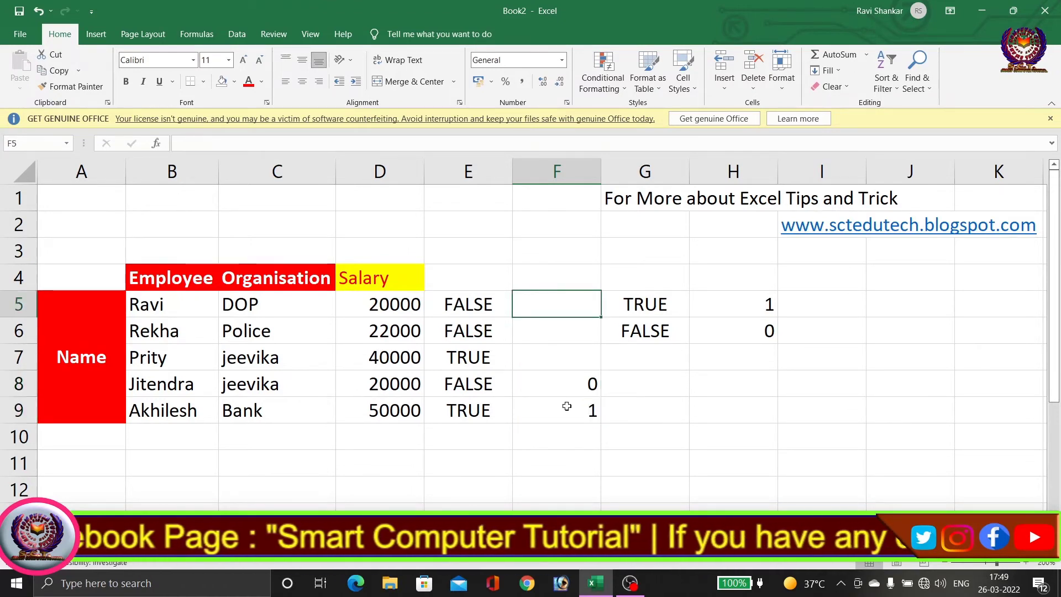
# - Enter =C5="dop" in F5, returning TRUE for the first organisation
pyautogui.write('=')
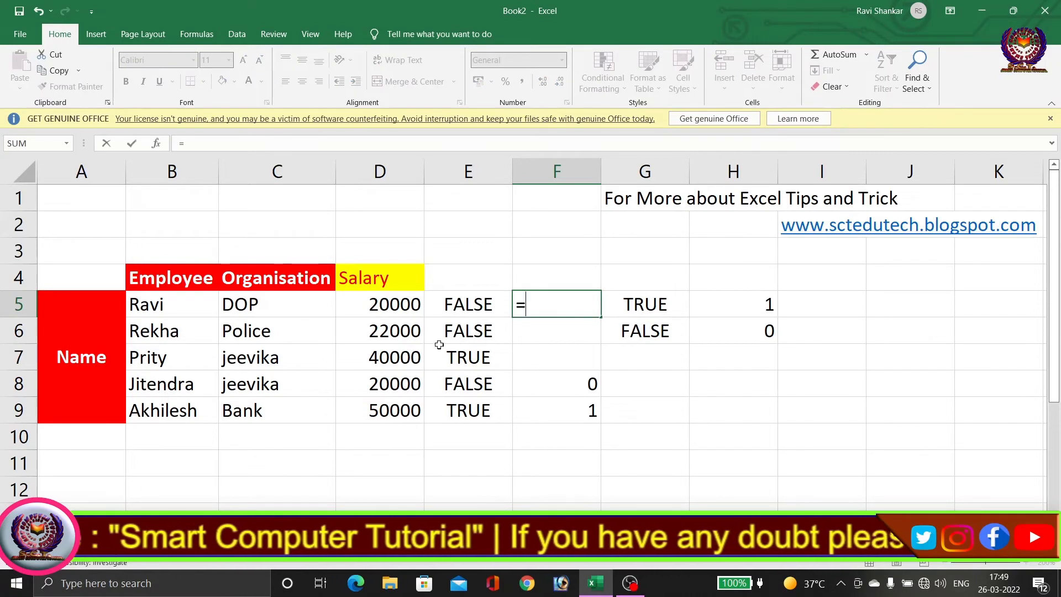
pyautogui.click(266, 306)
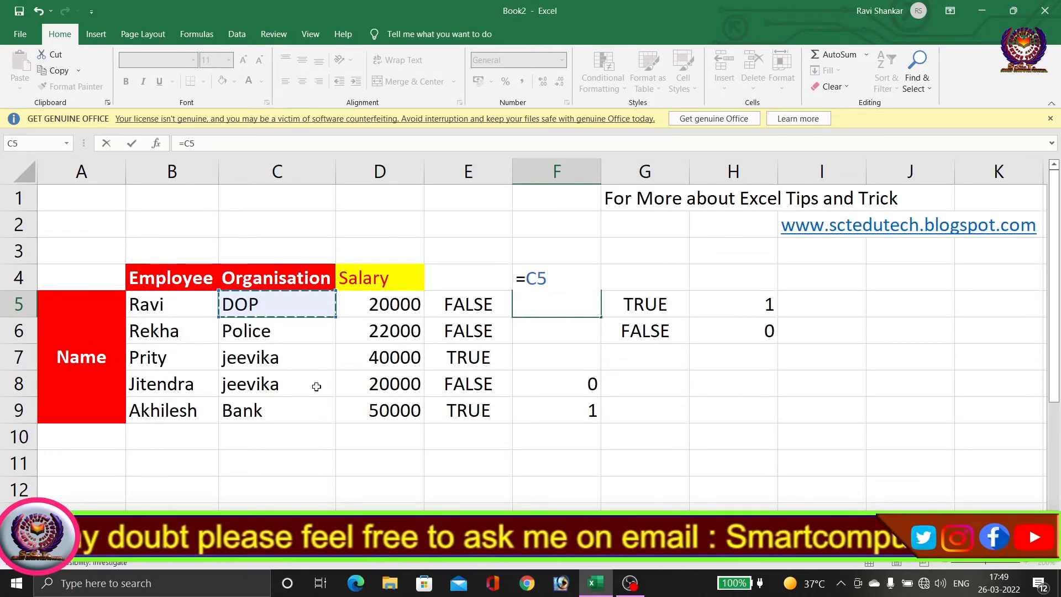
pyautogui.write('=')
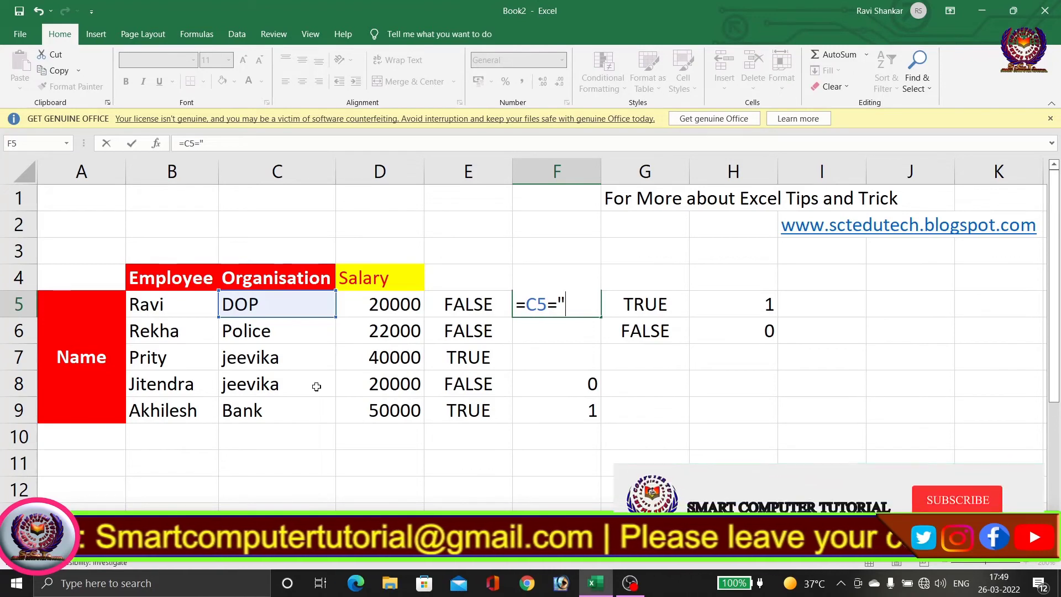
pyautogui.write('dop')
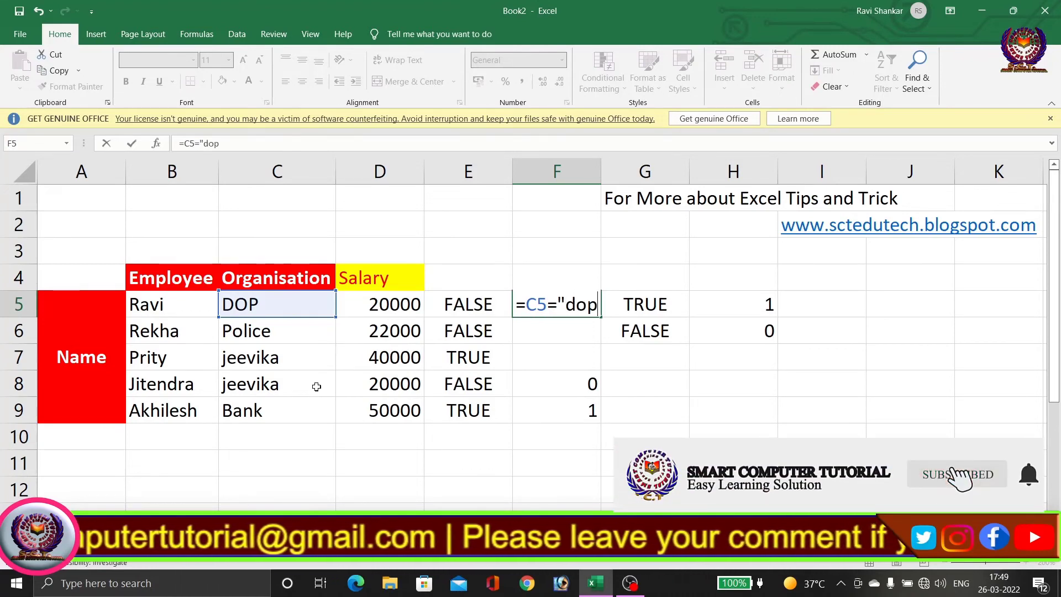
pyautogui.write('"')
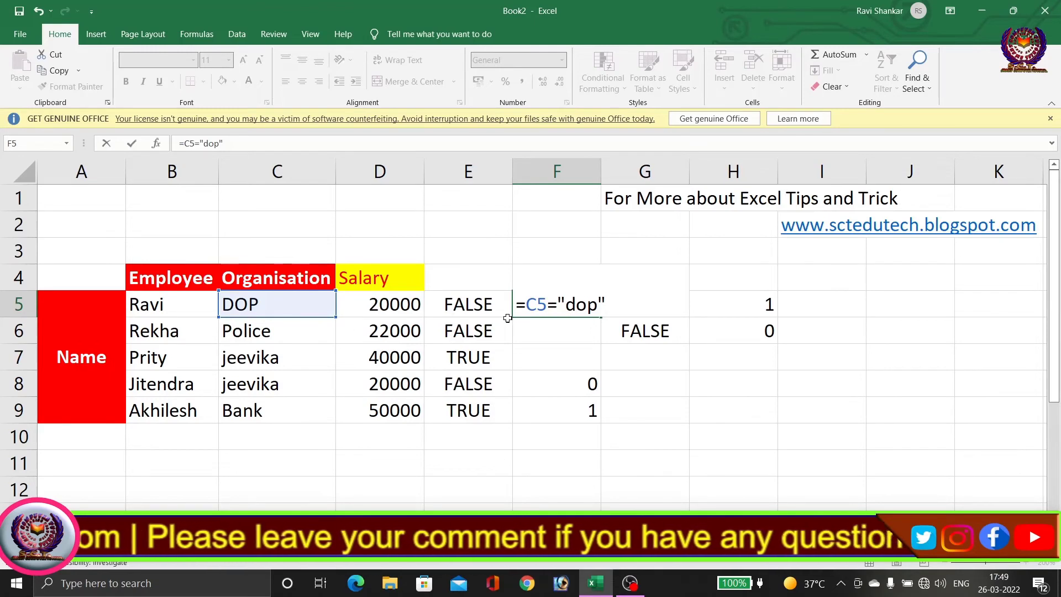
pyautogui.press('Return')
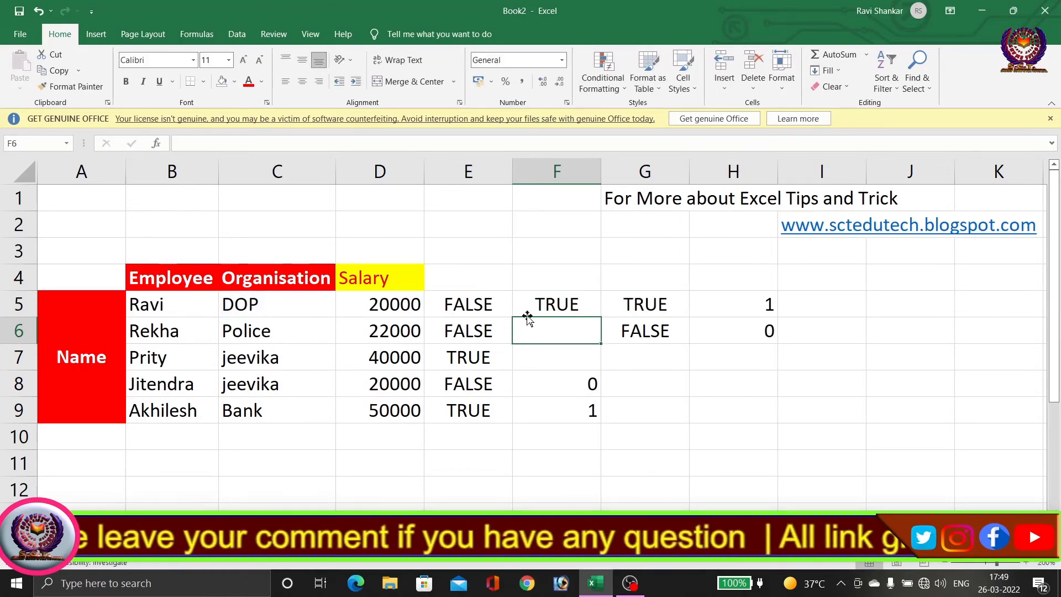
pyautogui.click(549, 308)
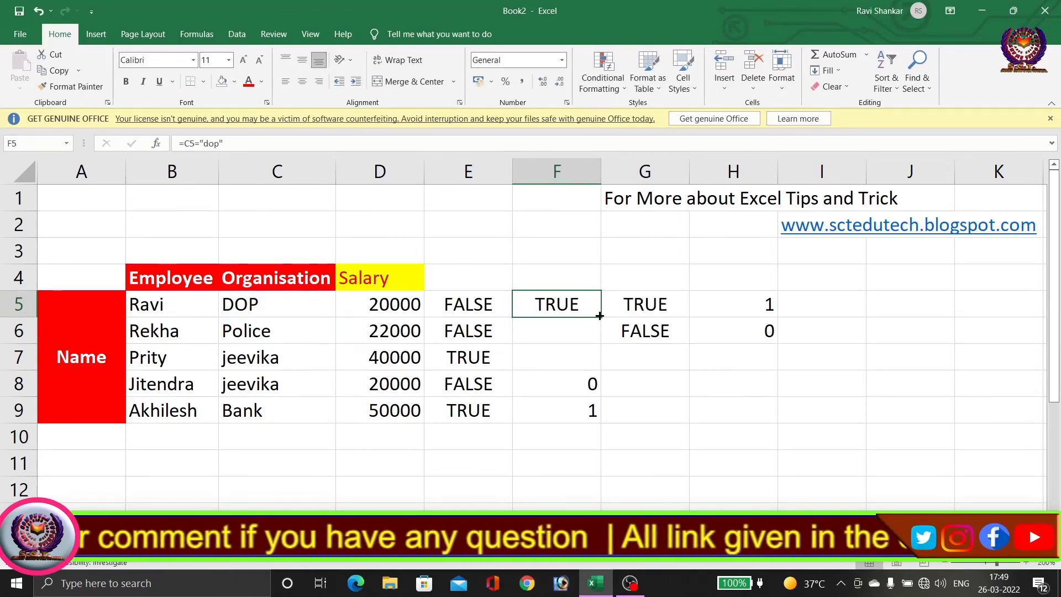
# - Fill the dop check from F5 down to F7, giving FALSE for Police and jeevika
pyautogui.moveTo(593, 319); pyautogui.dragTo(593, 361)
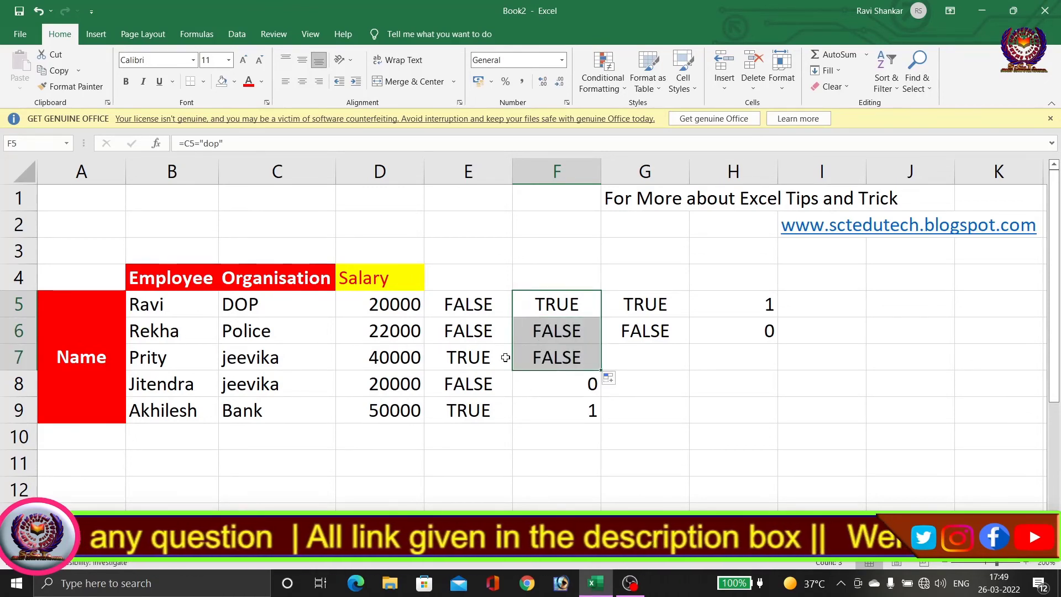
pyautogui.click(548, 358)
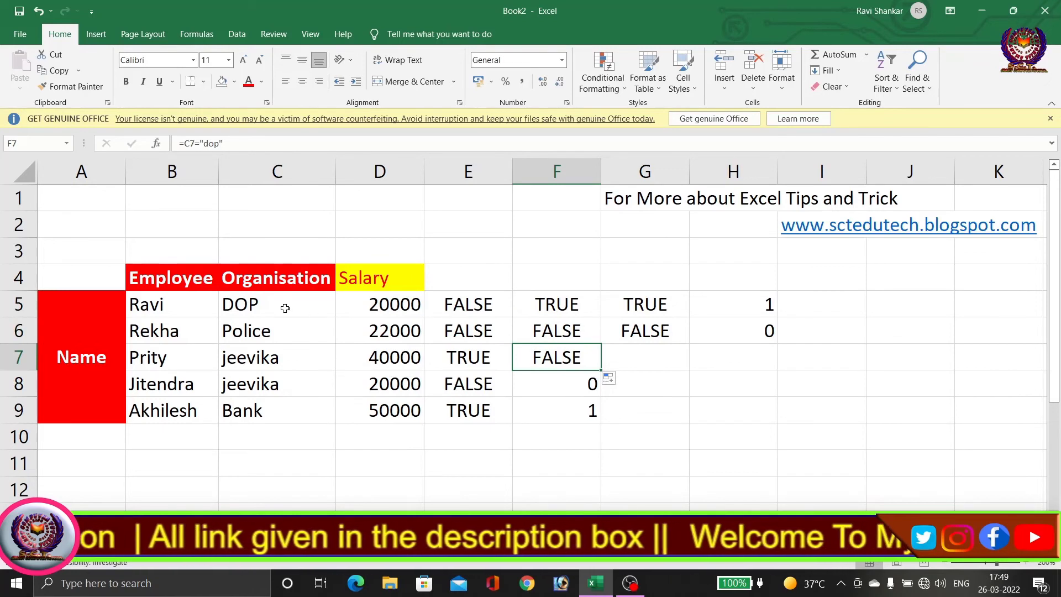
pyautogui.click(284, 305)
pyautogui.click(559, 304)
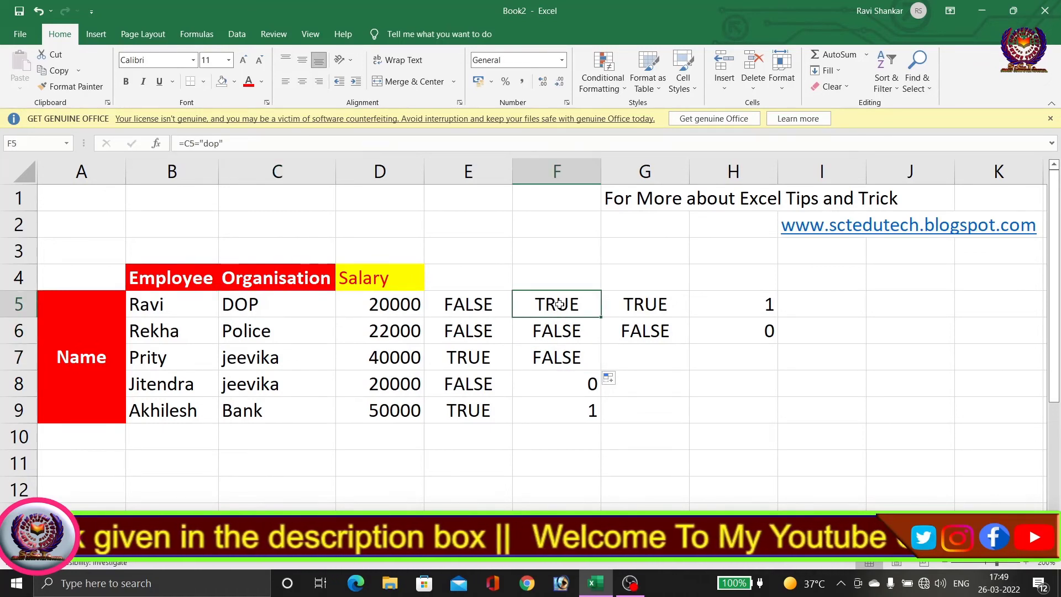
pyautogui.moveTo(411, 310); pyautogui.dragTo(403, 410)
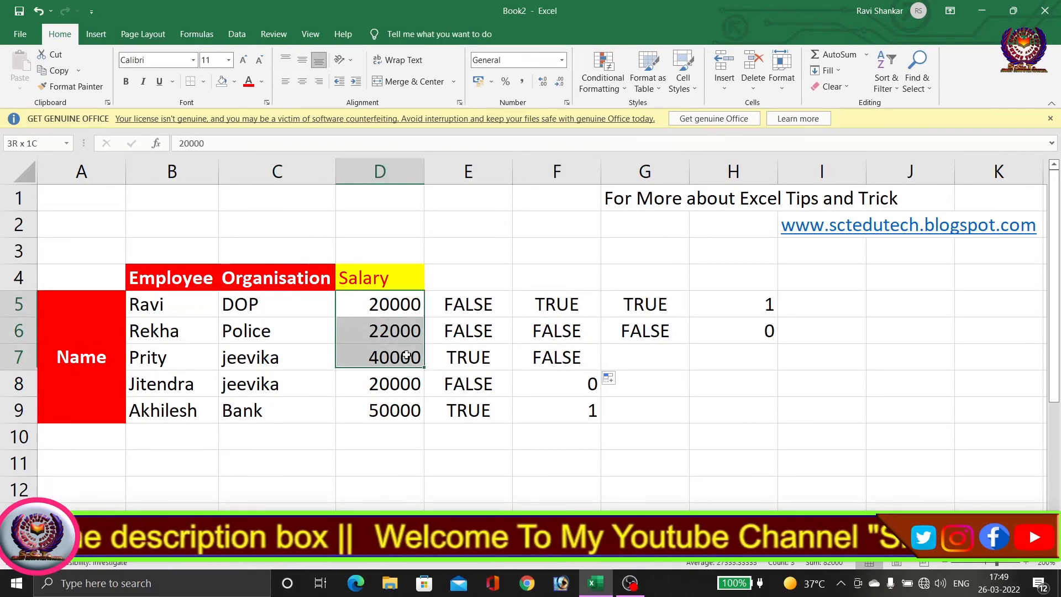
pyautogui.click(561, 306)
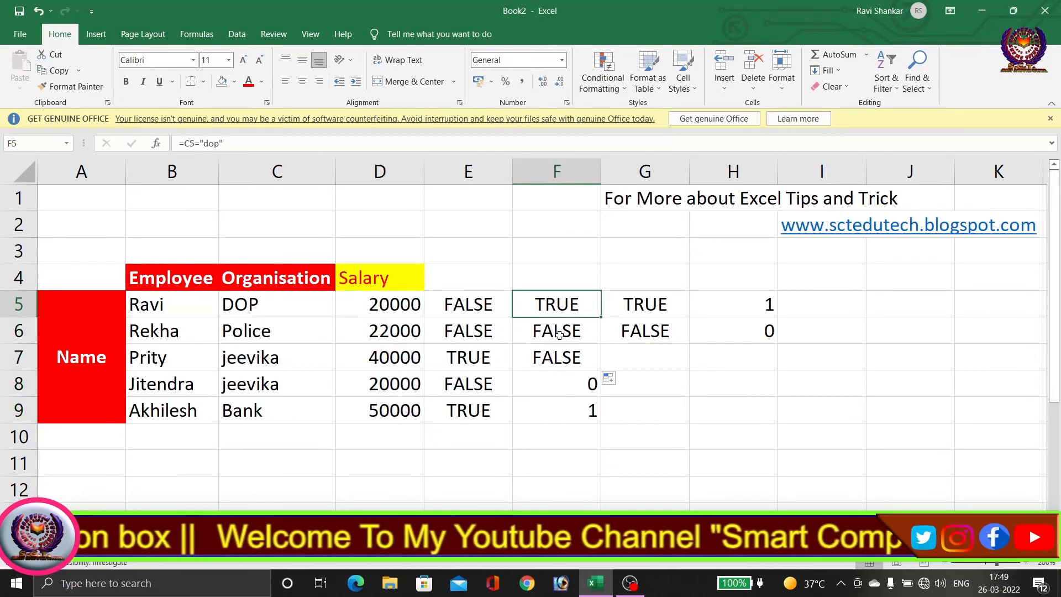
pyautogui.click(560, 334)
pyautogui.click(558, 360)
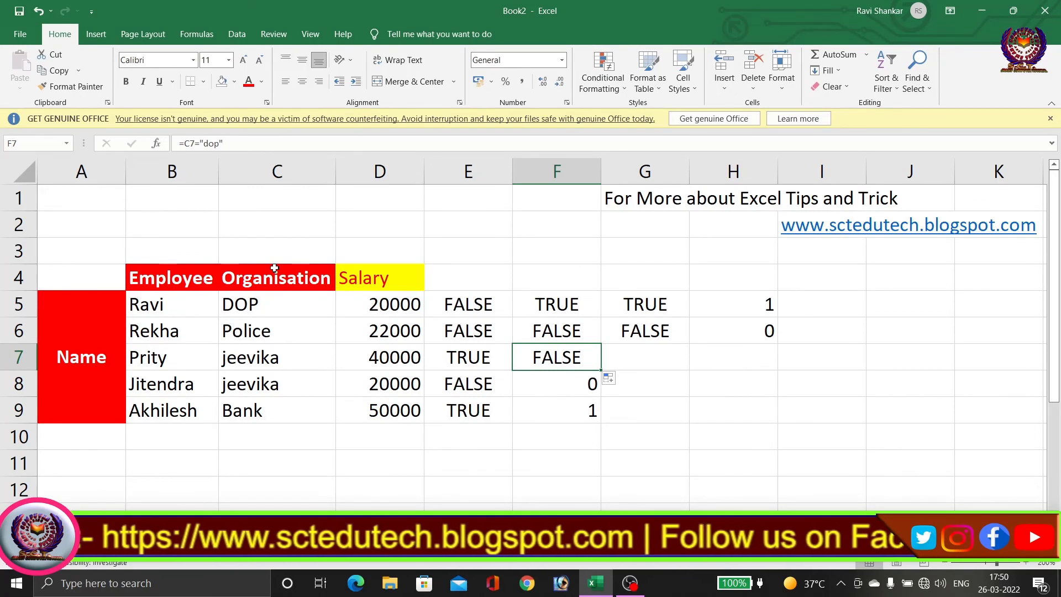
pyautogui.moveTo(574, 197); pyautogui.dragTo(982, 225)
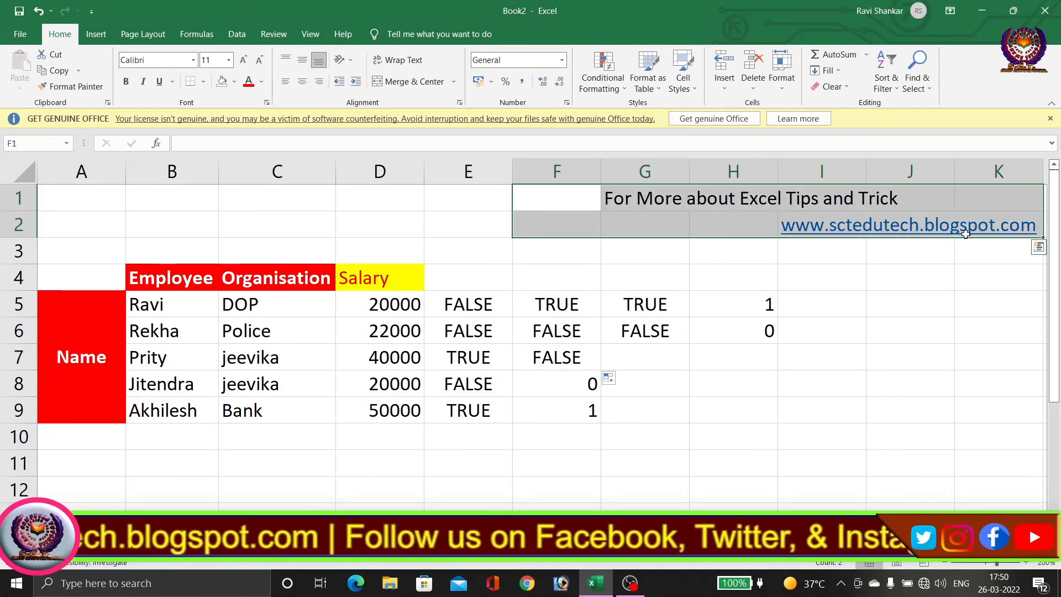
pyautogui.click(802, 260)
pyautogui.moveTo(801, 256); pyautogui.dragTo(1009, 249)
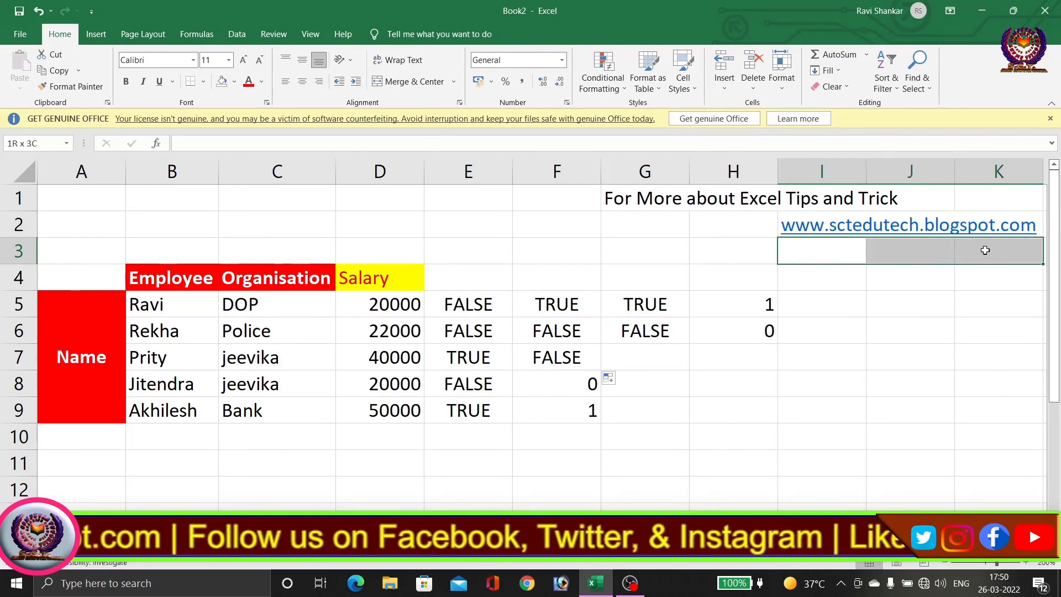